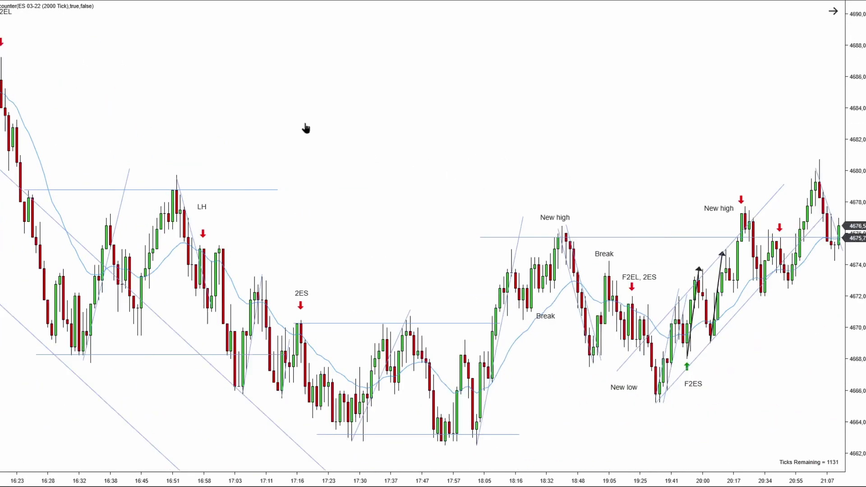
- Look over the decline on the ES 03-22 2000-tick chart, from the failed new high through the marked 2ES, LH and F2EL short entries
drag(306, 128, 586, 122)
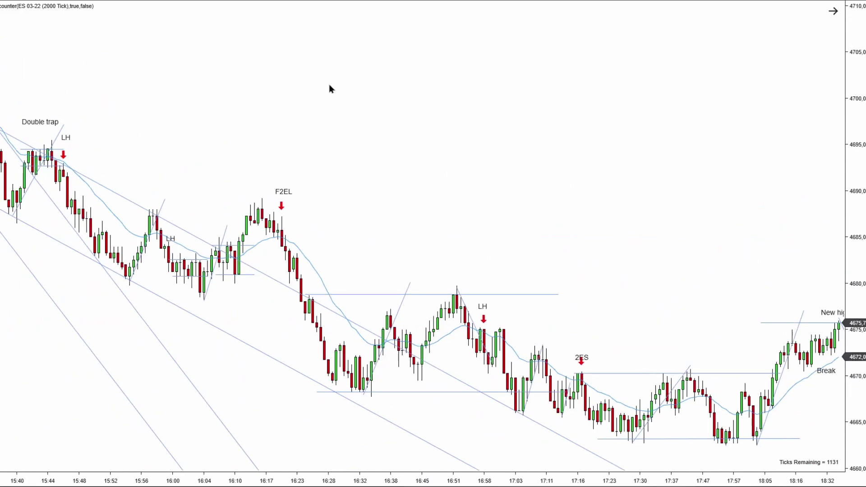
drag(329, 87, 513, 123)
drag(407, 140, 507, 139)
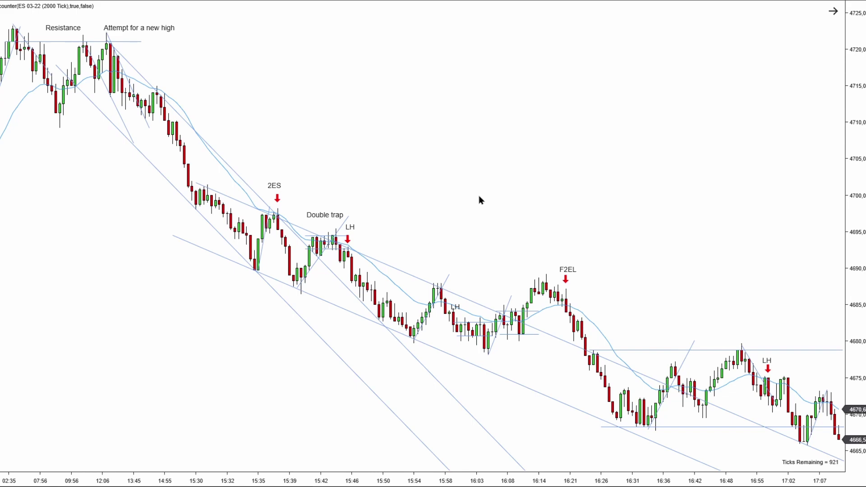
drag(468, 185, 505, 186)
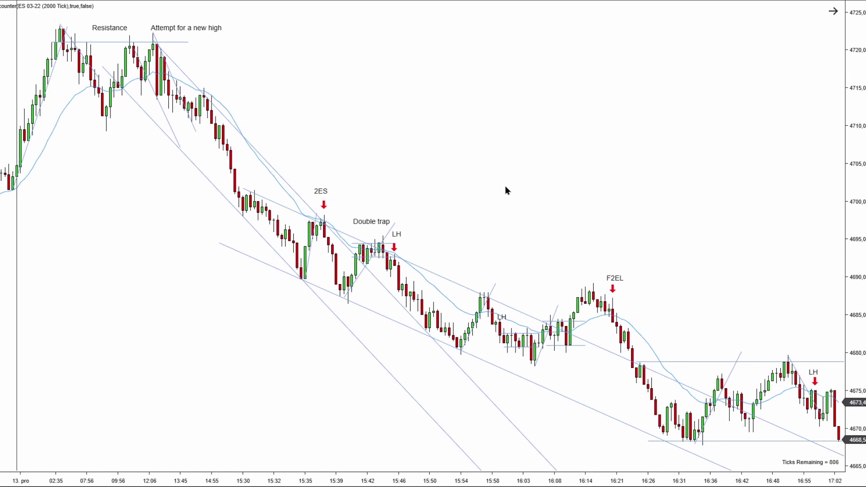
drag(506, 186, 458, 244)
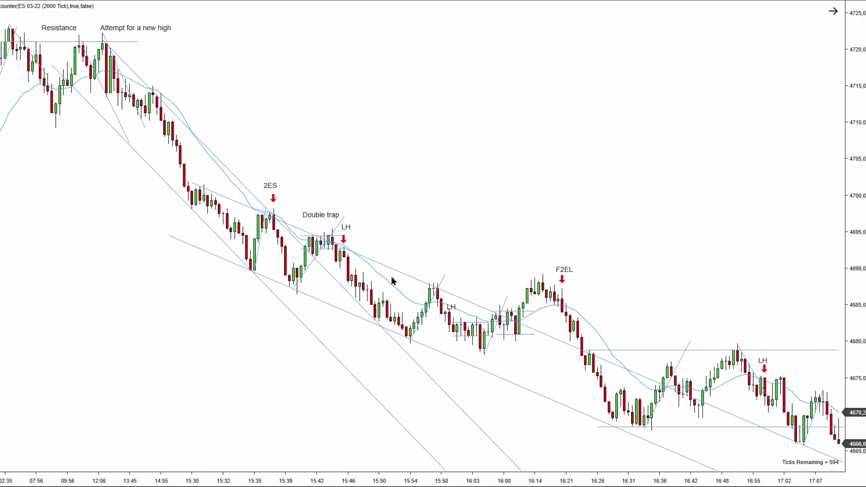
drag(549, 226, 201, 196)
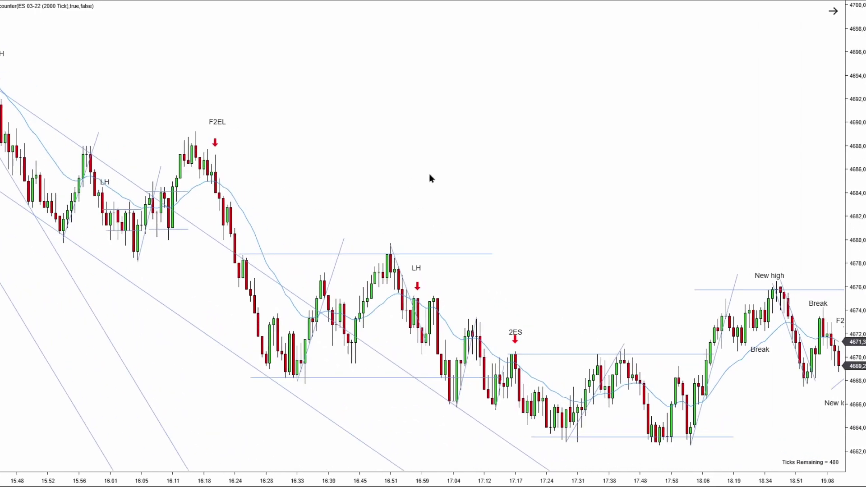
drag(348, 152, 720, 152)
drag(428, 129, 453, 126)
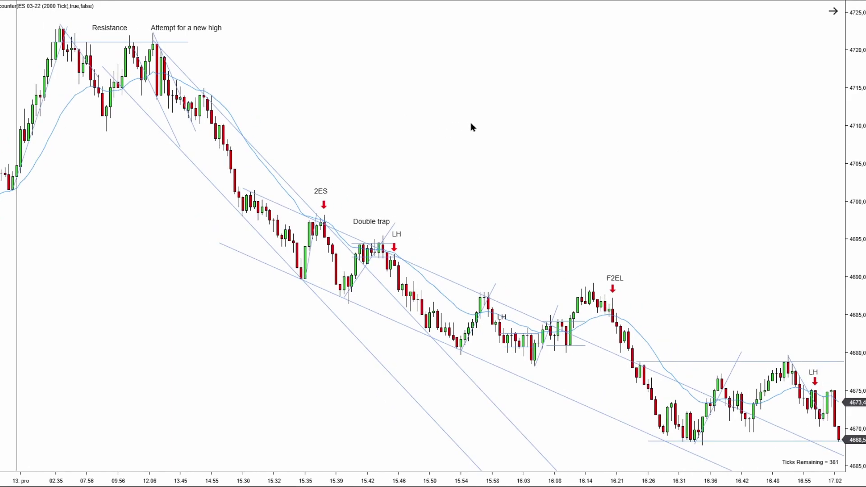
drag(522, 130, 447, 137)
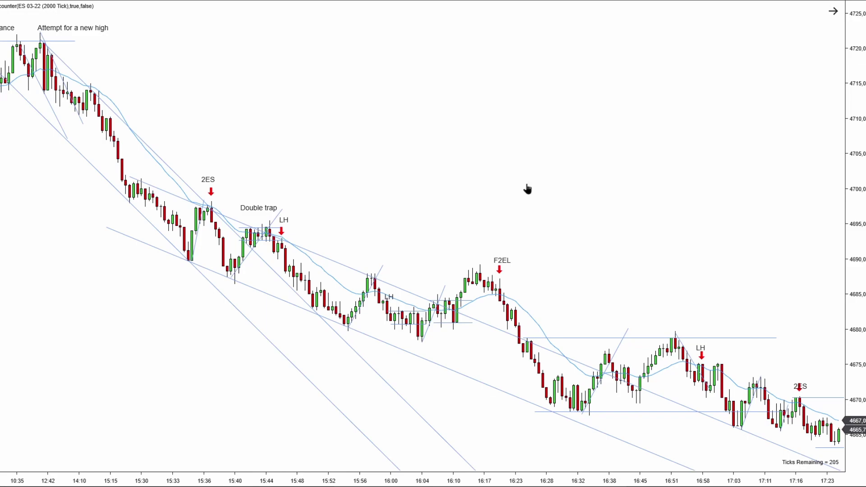
drag(526, 188, 505, 184)
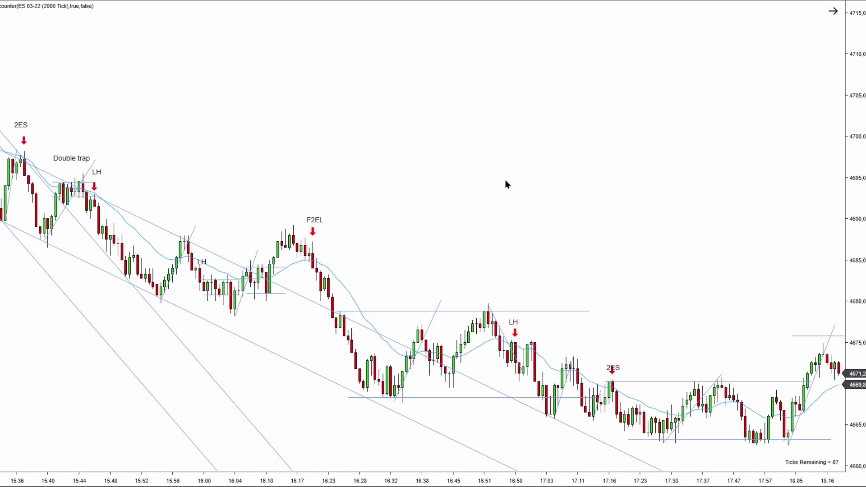
drag(654, 189, 545, 199)
drag(688, 252, 445, 224)
drag(492, 164, 459, 160)
scroll(458, 159, up, 6)
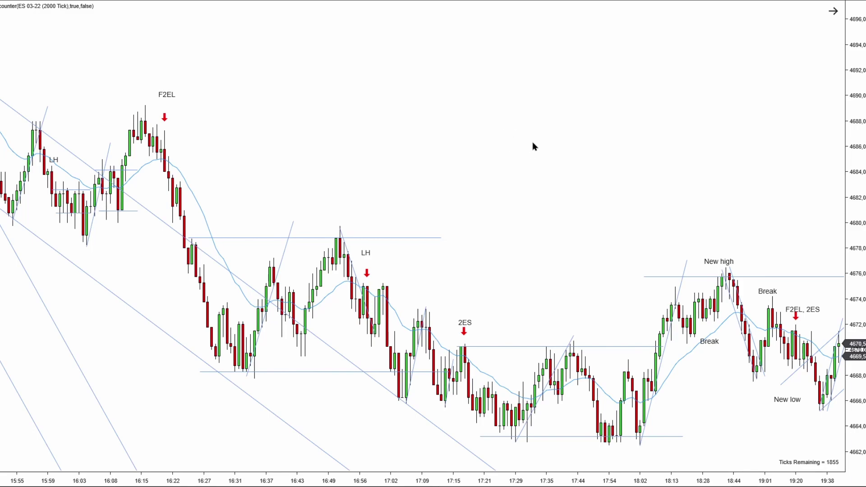
drag(465, 139, 405, 141)
drag(366, 121, 601, 135)
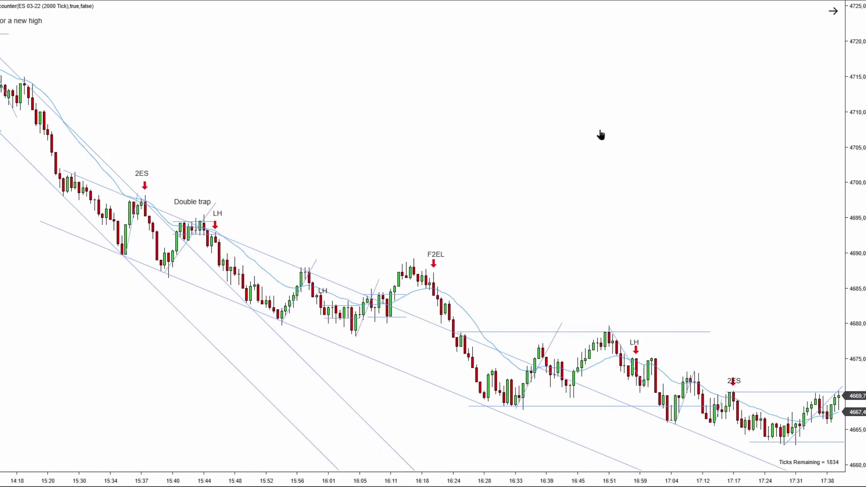
drag(629, 248, 585, 157)
drag(708, 249, 679, 151)
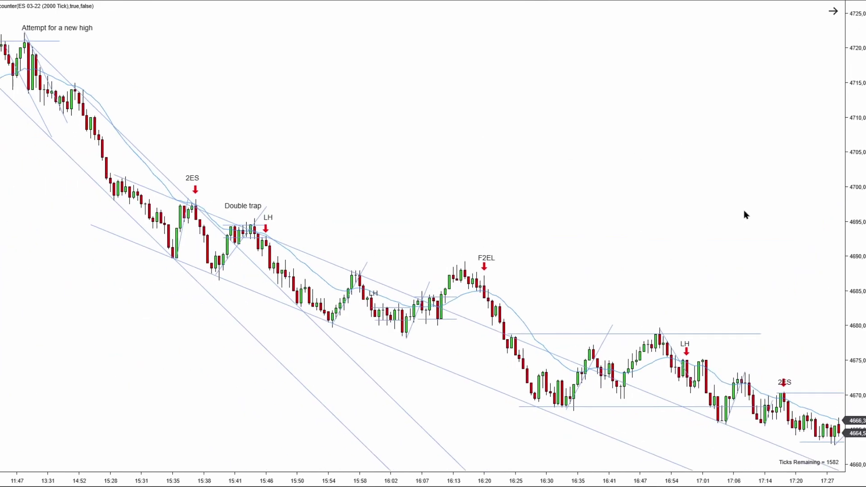
- Examine the evening price action with its New high, Break and New low labels, the rising channel and the final sell-off
drag(746, 214, 500, 210)
drag(622, 236, 215, 168)
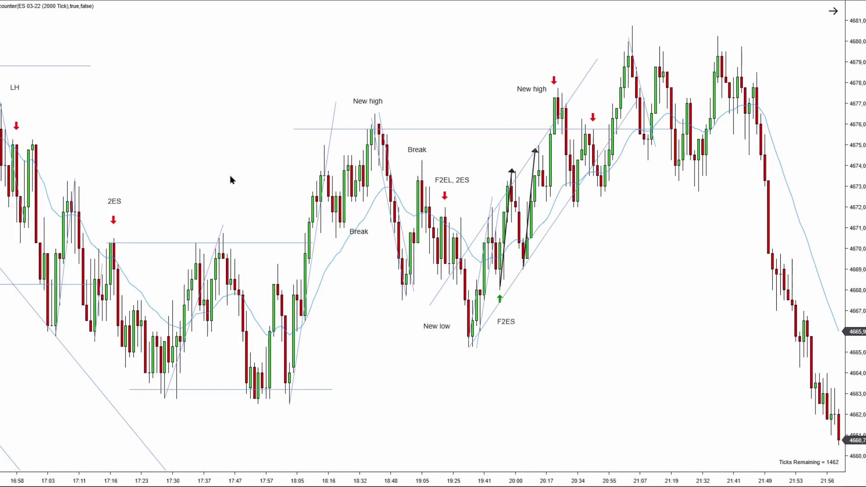
drag(183, 140, 286, 128)
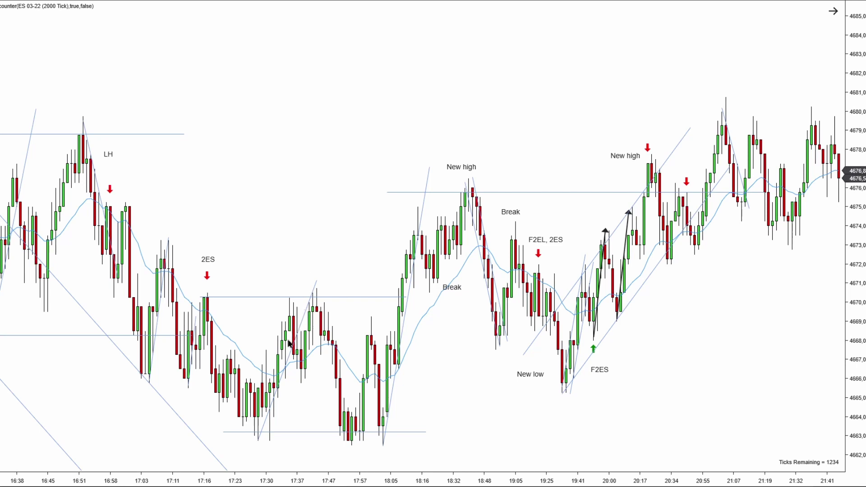
drag(231, 77, 336, 77)
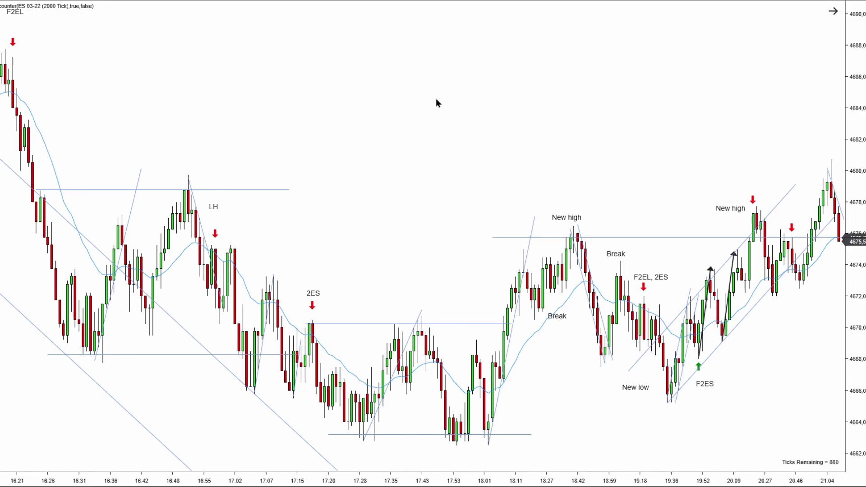
drag(463, 107, 215, 97)
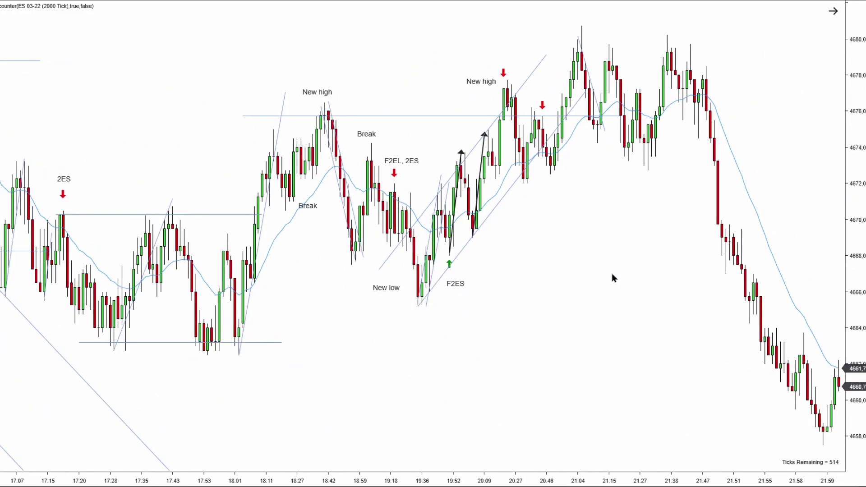
drag(613, 276, 551, 266)
scroll(601, 116, up, 10)
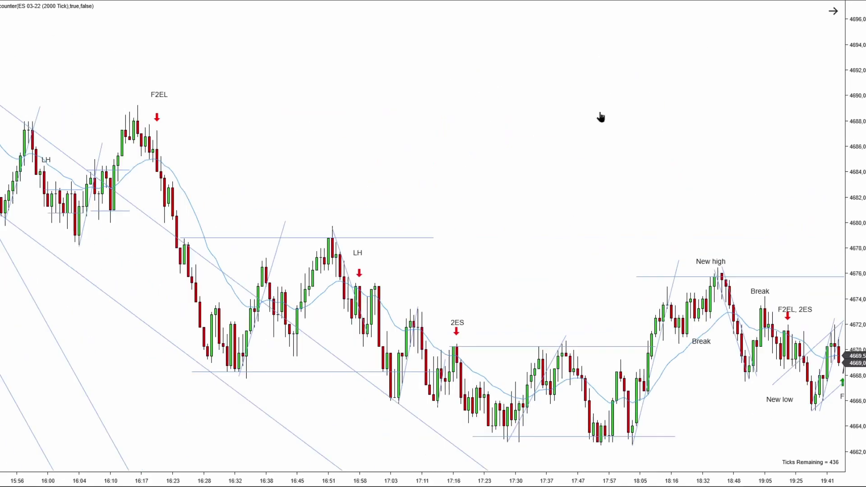
- Duplicate the rising trend line of the rally into the day's high and place the copy parallel above the candles
scroll(602, 99, up, 8)
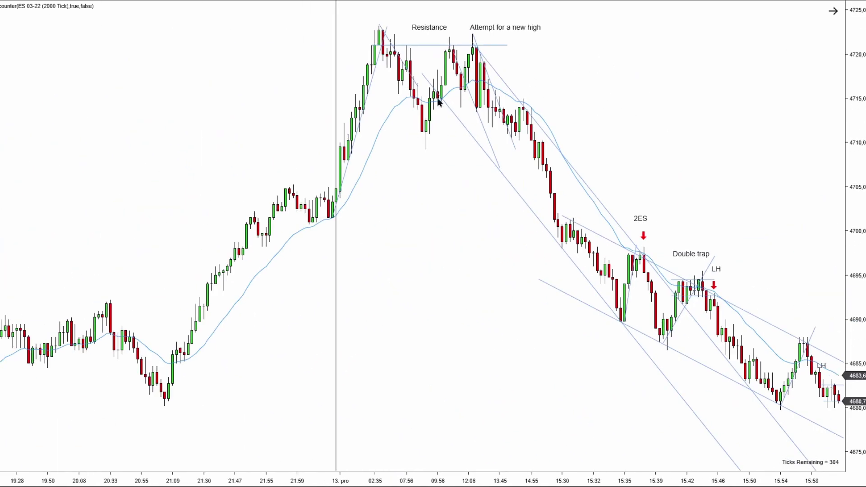
drag(372, 91, 361, 87)
click(395, 132)
- Duplicate the short falling trend line from the day's high and place the copy parallel below it to form a channel
click(398, 51)
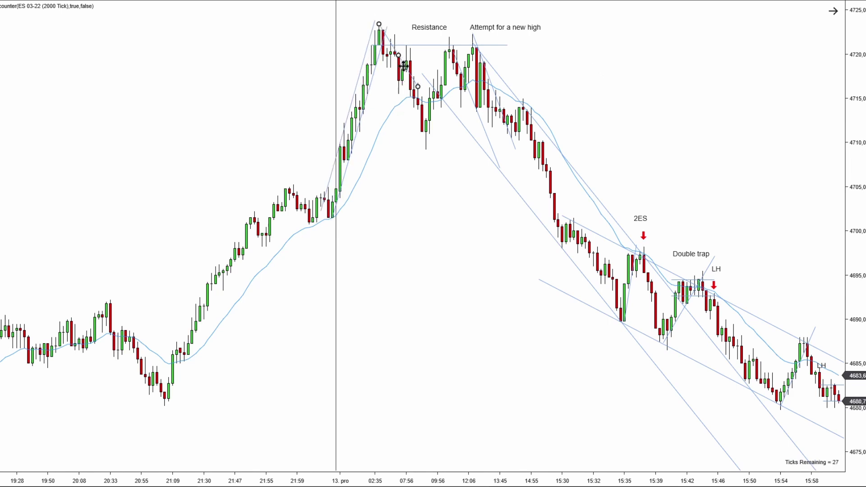
key(ctrl+c)
key(ctrl+v)
drag(400, 67, 396, 77)
click(397, 124)
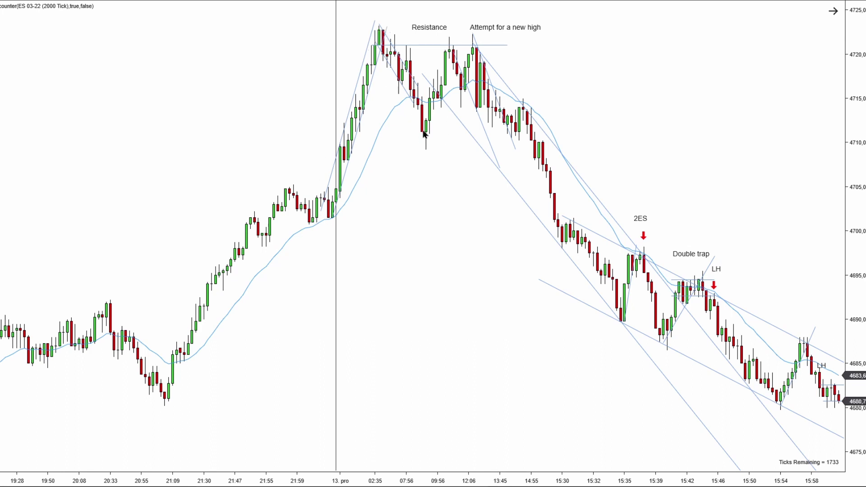
- Draw two arrows marking the upward pushes to the Resistance line and to the attempt for a new high
click(426, 148)
click(450, 40)
click(461, 107)
click(473, 30)
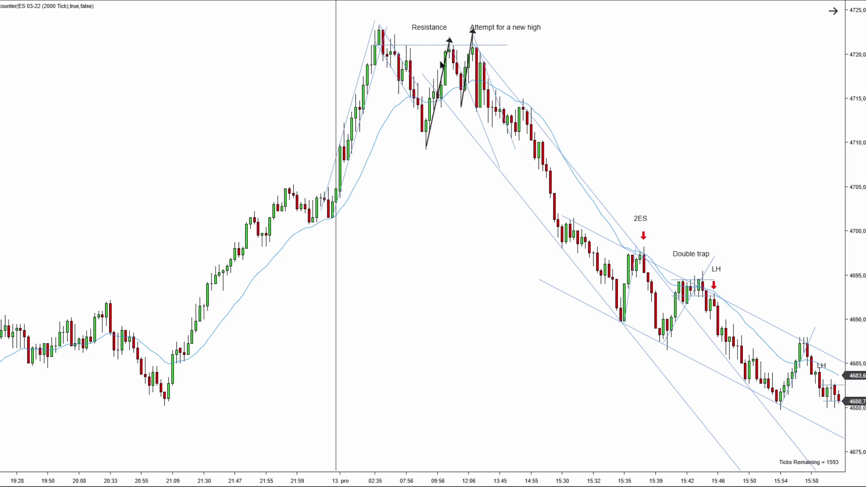
- Delete the two arrows on the upward pushes toward resistance
click(471, 46)
key(Delete)
click(444, 68)
key(Delete)
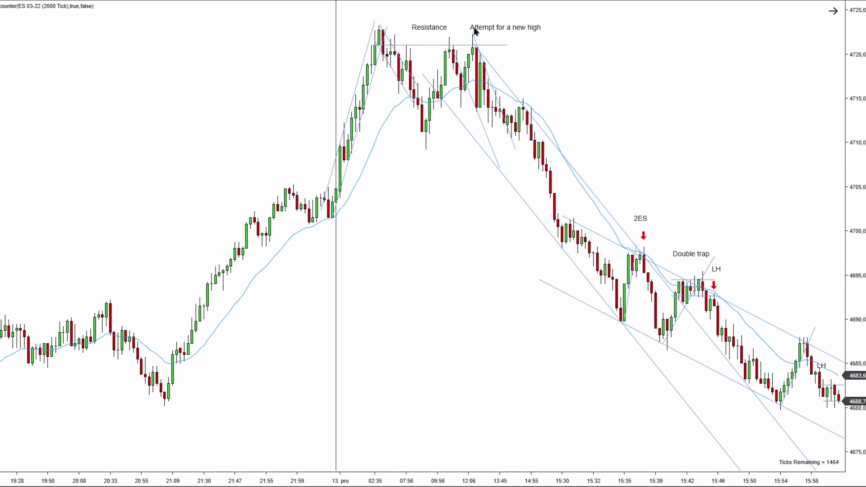
- Shift the "Attempt for a new high" label slightly up and away from the candle high it marks
drag(478, 28, 494, 26)
mouse_move(572, 61)
mouse_down()
mouse_move(561, 60)
mouse_move(568, 59)
mouse_up()
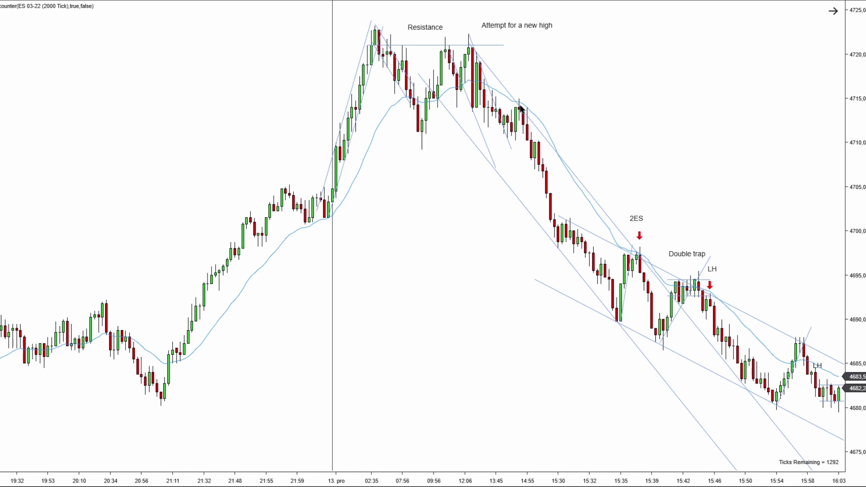
drag(598, 107, 585, 108)
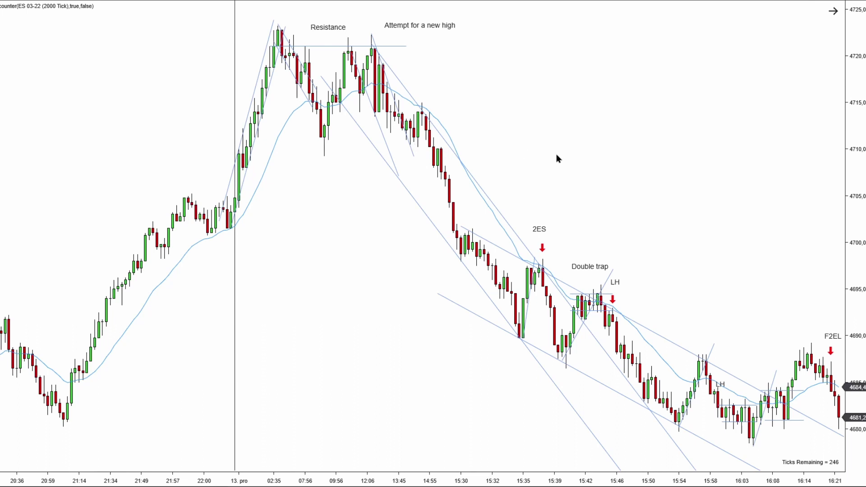
- Move both steep and both shallower falling channel lines off the decline into the empty area above the candles
scroll(537, 140, left, 5)
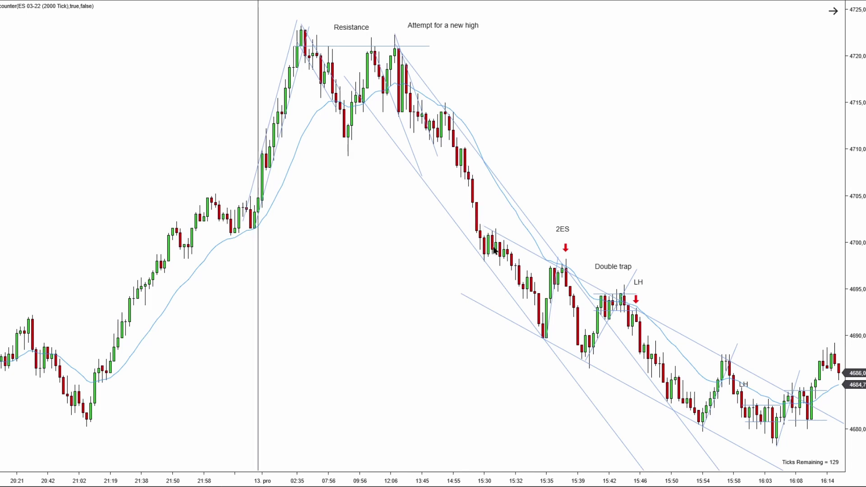
drag(464, 234, 586, 149)
drag(515, 197, 591, 137)
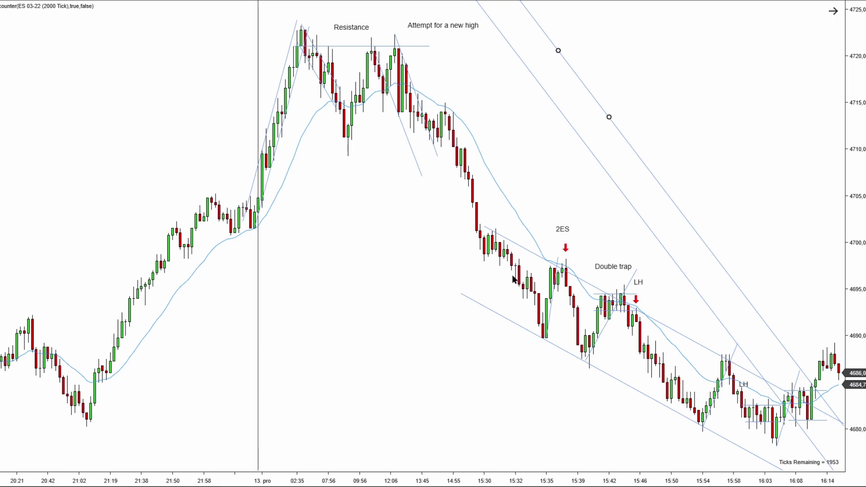
drag(553, 346, 703, 166)
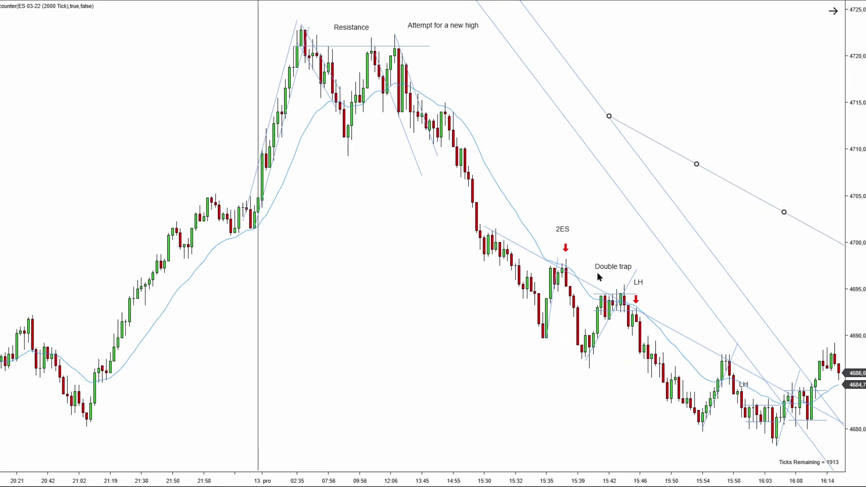
drag(593, 284, 716, 157)
- Return the two steep channel lines to the decline, one along the highs and the other against the swing lows
drag(578, 147, 442, 239)
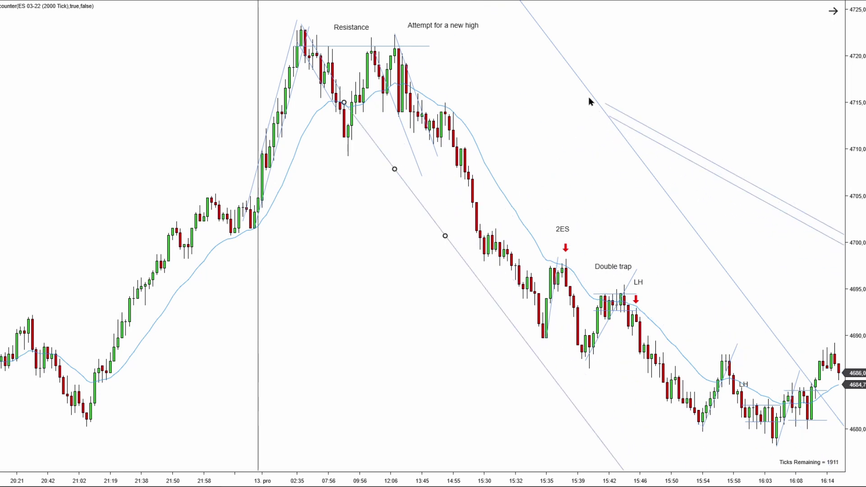
drag(589, 97, 477, 147)
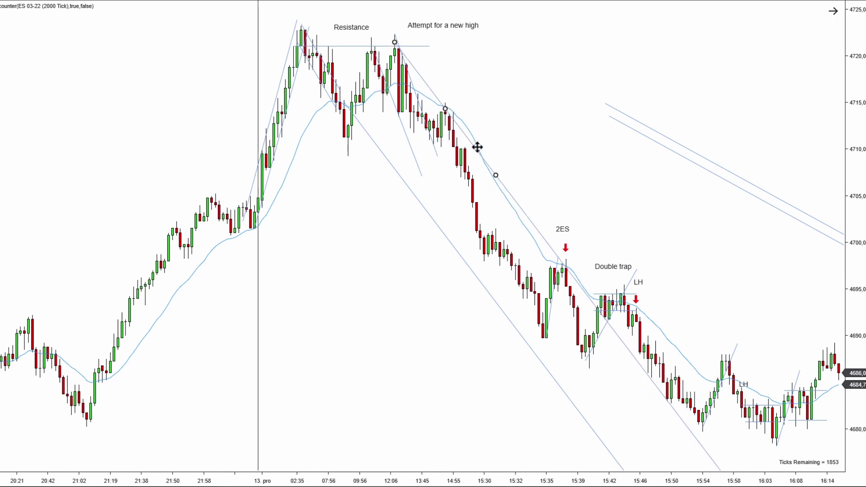
click(505, 125)
drag(425, 209, 430, 194)
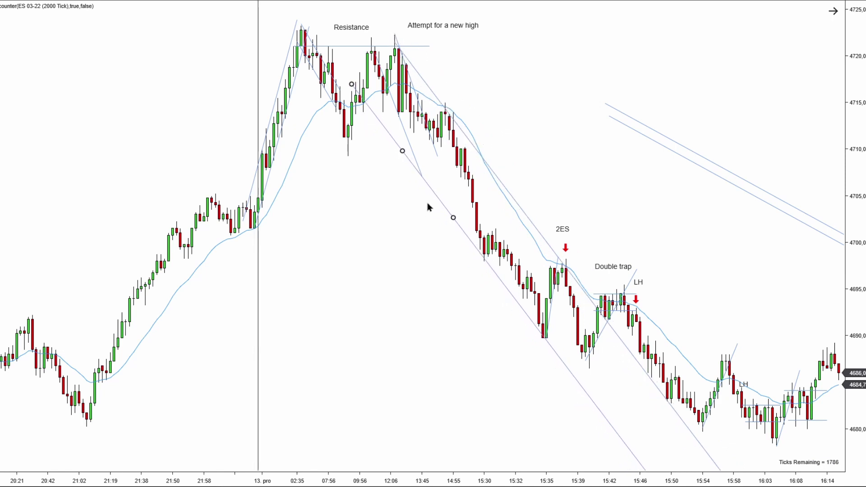
click(410, 244)
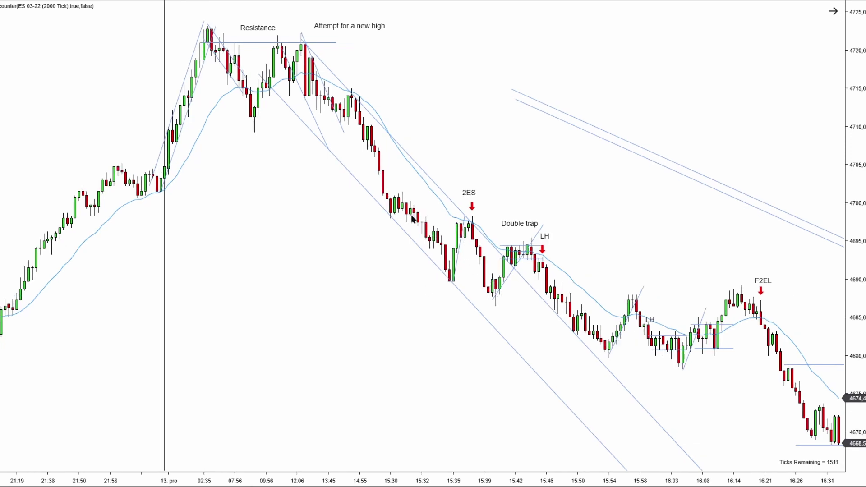
- Duplicate the short rising trend line under the pullback before the 2ES entry and place the copy parallel along its other side
drag(449, 321, 408, 323)
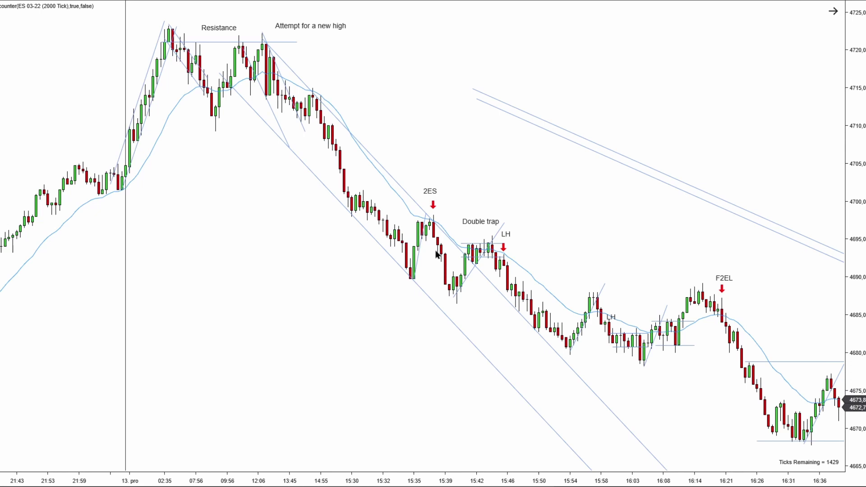
drag(501, 205, 486, 181)
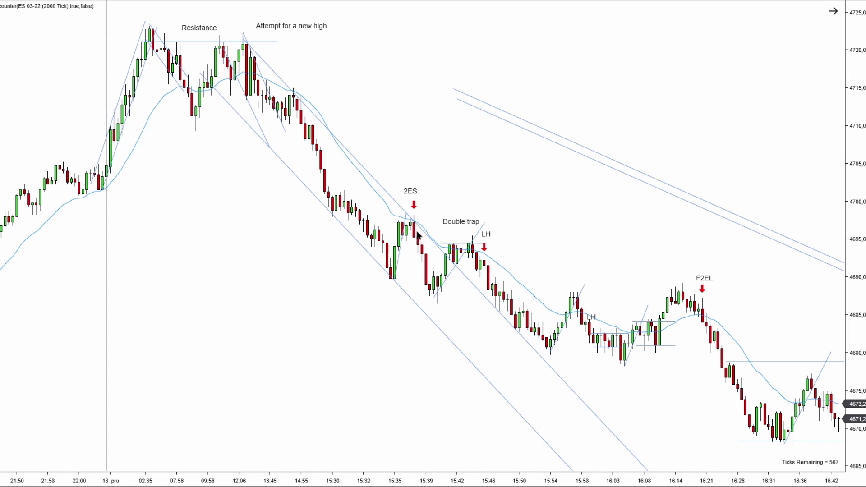
click(400, 250)
key(ctrl+c)
key(ctrl+v)
drag(404, 253, 393, 240)
click(414, 261)
- Draw a downward-sloping arrow above the decline toward the Double trap label and a horizontal arrow below the price
drag(363, 105, 450, 209)
drag(294, 356, 476, 356)
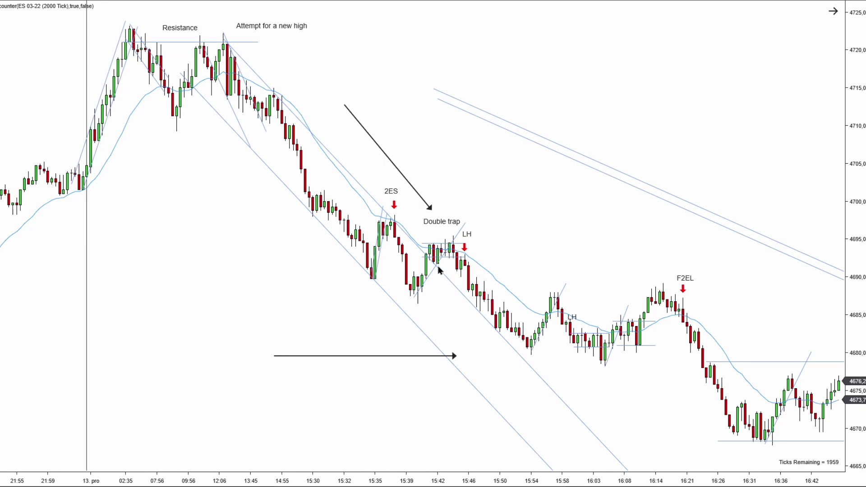
scroll(438, 270, up, 8)
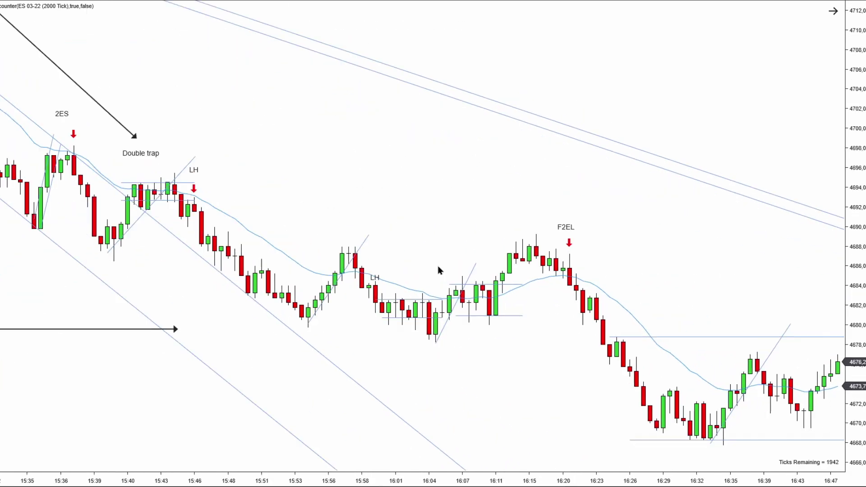
scroll(354, 176, down, 6)
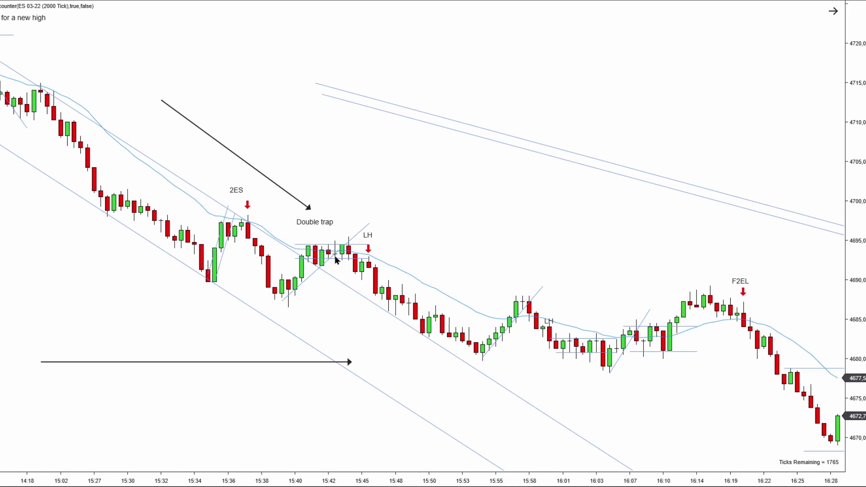
- Duplicate the rising trend line at the Double trap pullback as a parallel along its upper side and nudge the Double trap label clear
drag(337, 261, 356, 267)
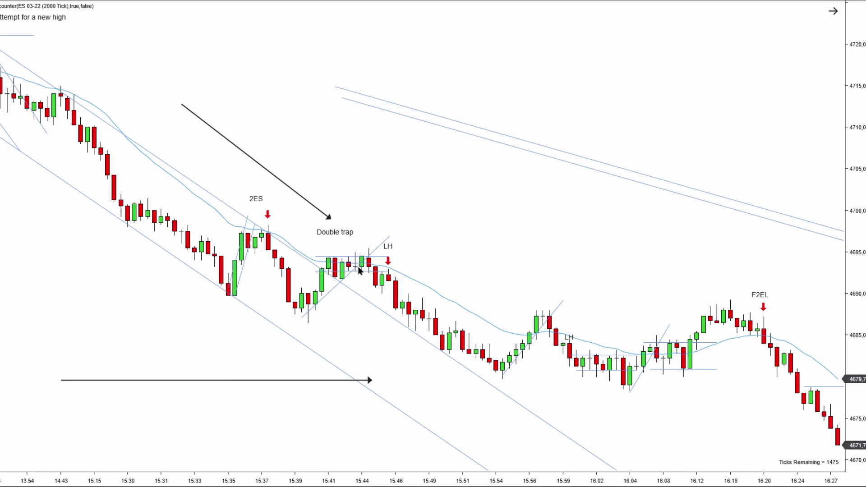
click(333, 285)
drag(332, 285, 322, 273)
click(348, 309)
drag(347, 231, 354, 236)
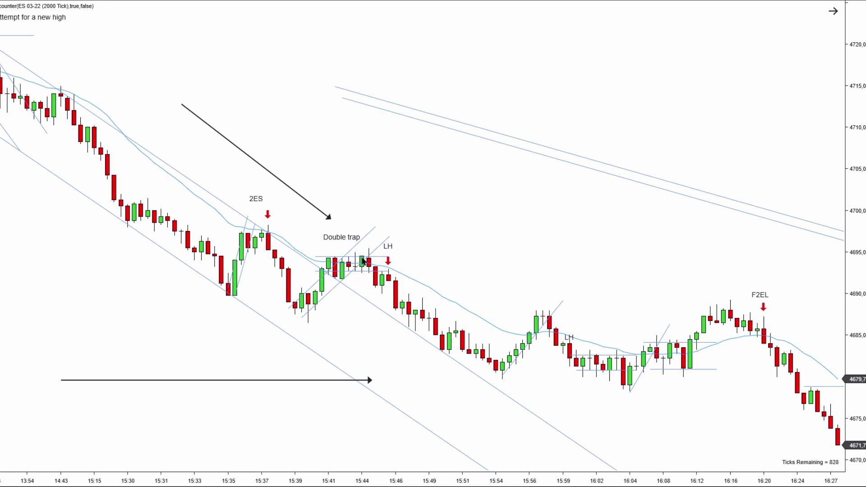
- Move the horizontal black arrow below the decline closer to the price
drag(402, 209, 459, 219)
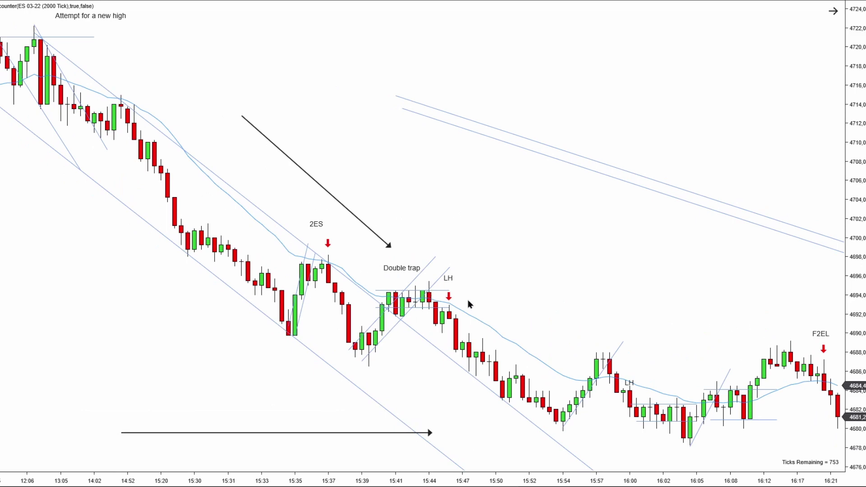
drag(516, 273, 467, 275)
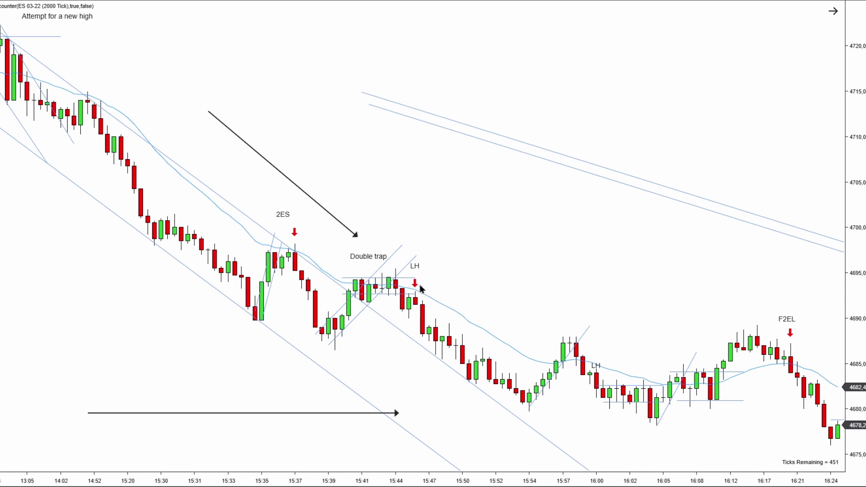
drag(507, 275, 561, 276)
drag(387, 432, 410, 394)
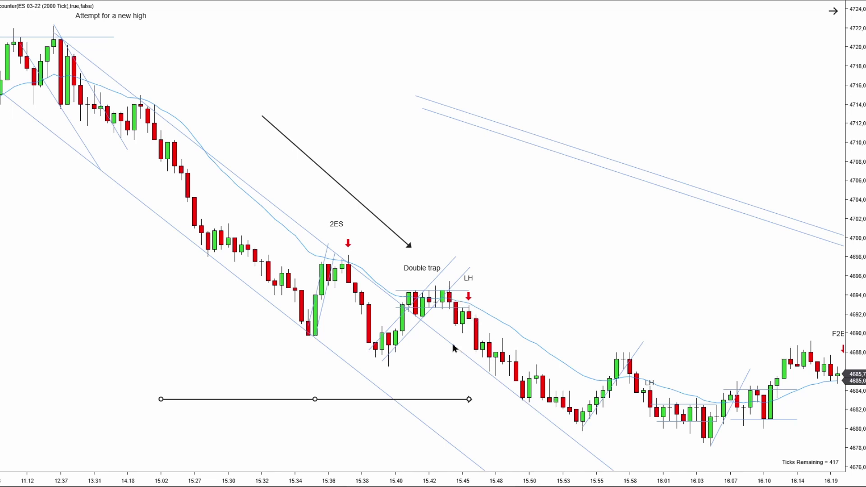
key(F2)
click(376, 354)
click(530, 354)
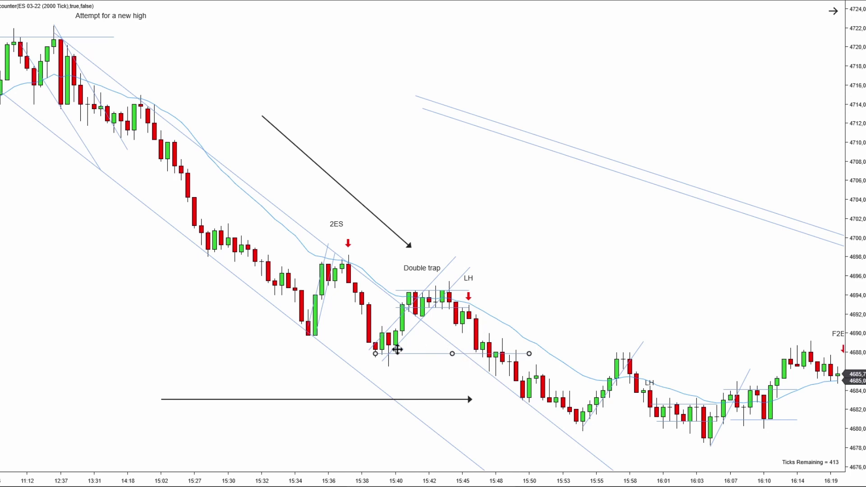
key(ctrl+z)
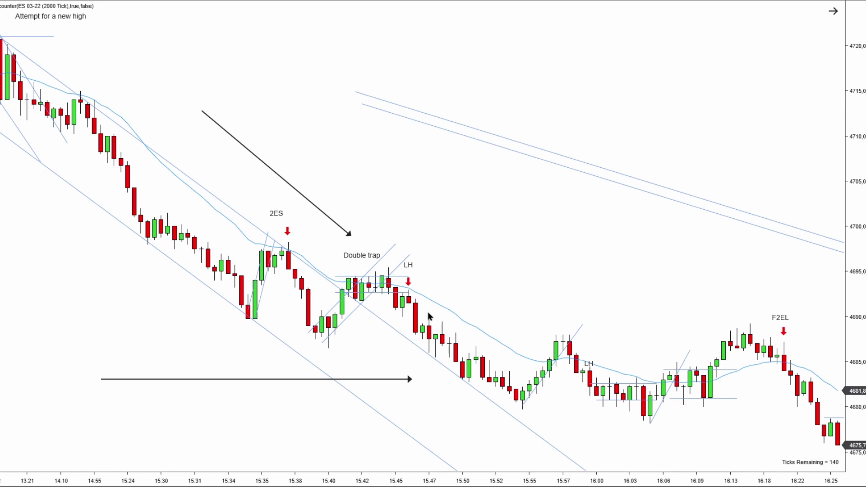
- Examine the decline from the failed new high through the 2ES and Double trap entries to the moves around 16:27
drag(451, 243, 538, 221)
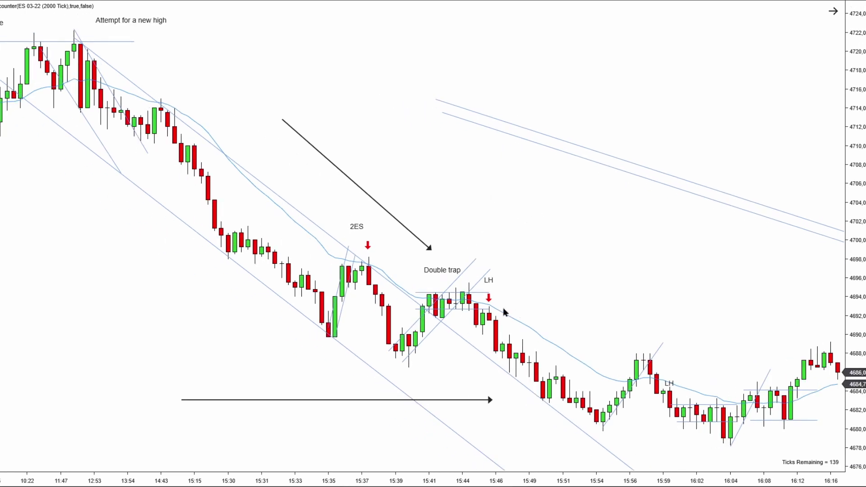
scroll(595, 244, up, 1)
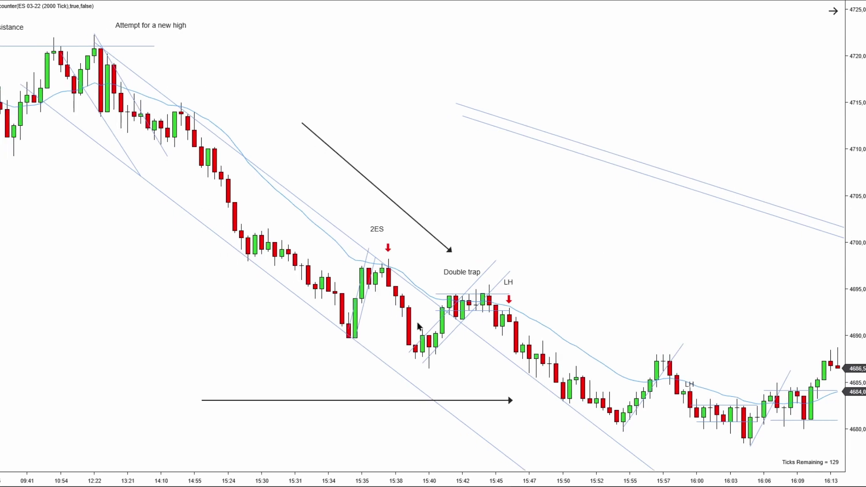
scroll(586, 273, down, 2)
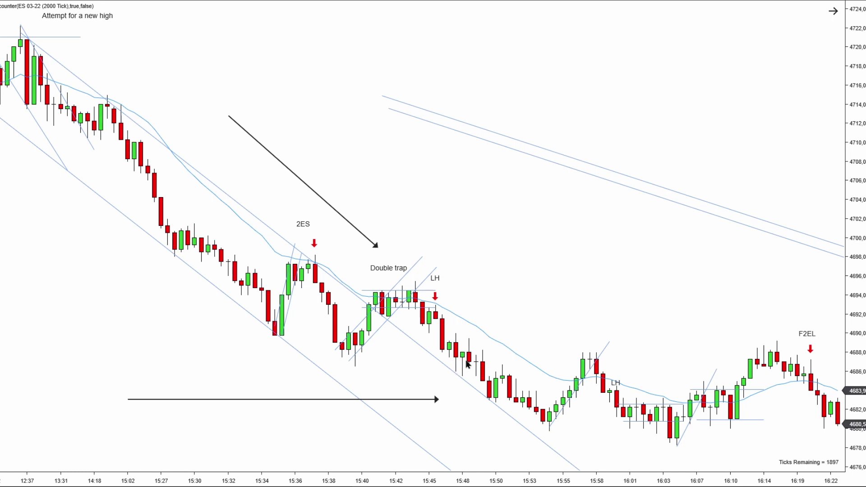
key(Left)
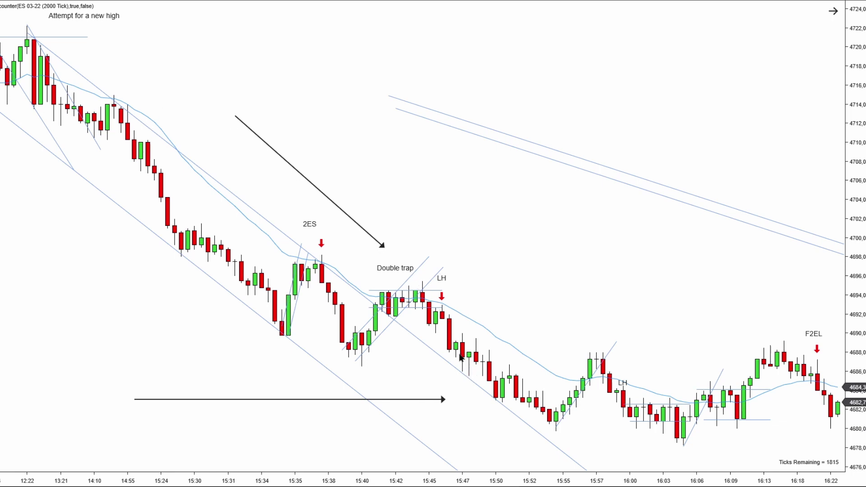
drag(374, 366, 502, 380)
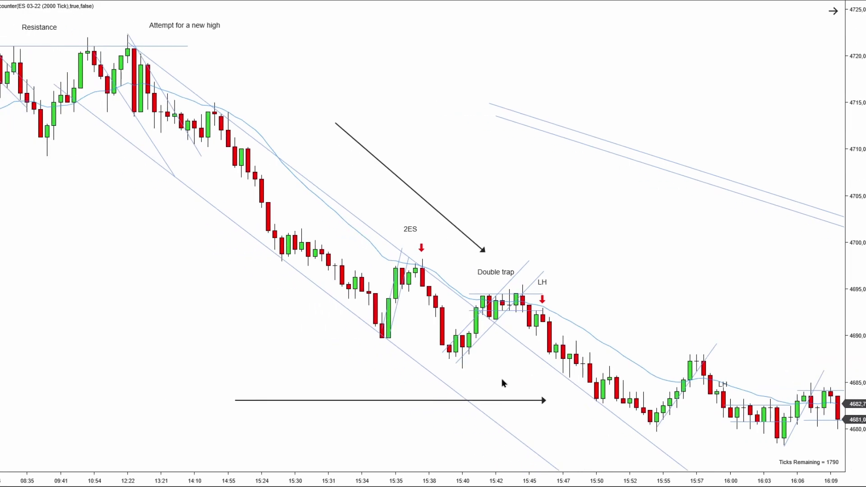
scroll(533, 389, down, 2)
drag(748, 289, 597, 272)
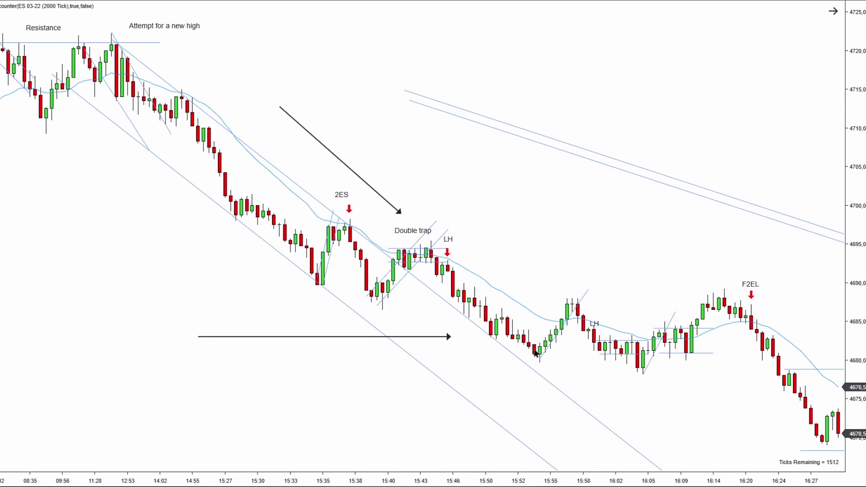
scroll(533, 277, down, 2)
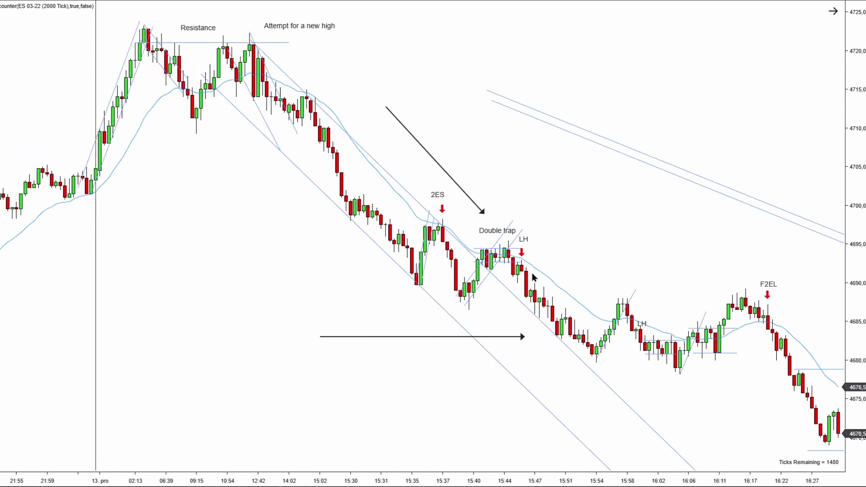
scroll(533, 277, down, 2)
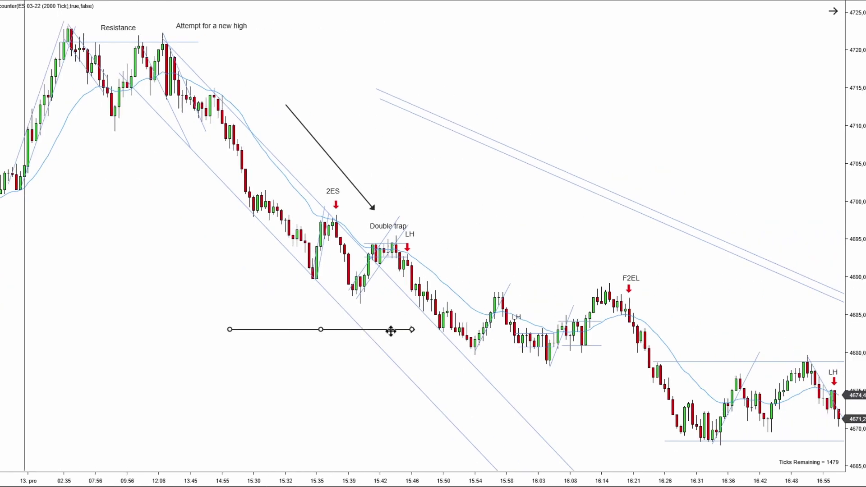
- Delete the black arrows and move both shallower channel lines back onto the decline, one along the highs and one along the lows
key(Delete)
drag(470, 138, 375, 239)
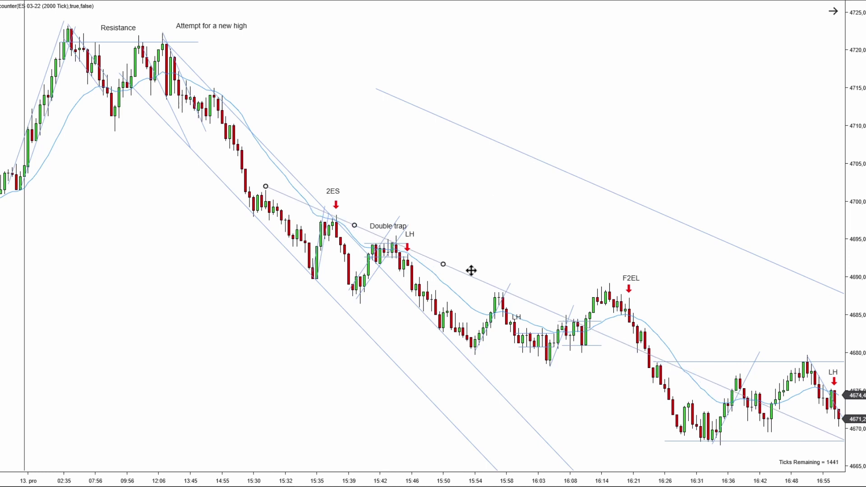
drag(471, 274, 467, 272)
drag(570, 176, 433, 337)
click(432, 345)
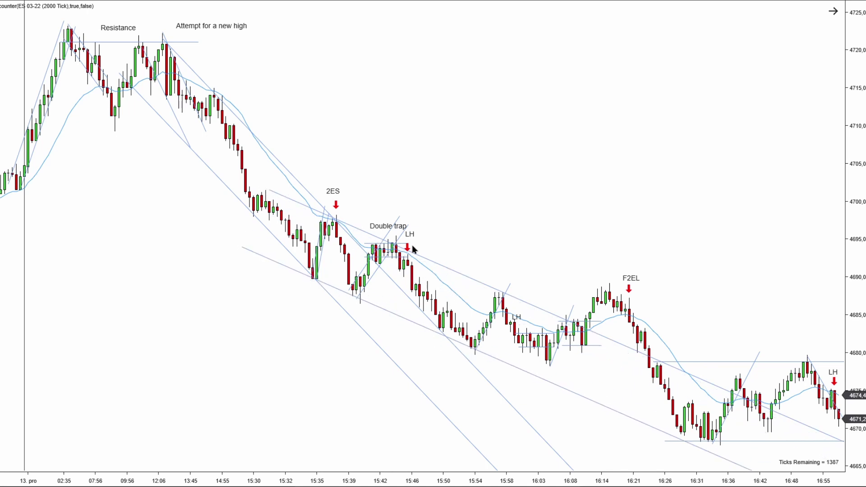
click(281, 193)
click(444, 202)
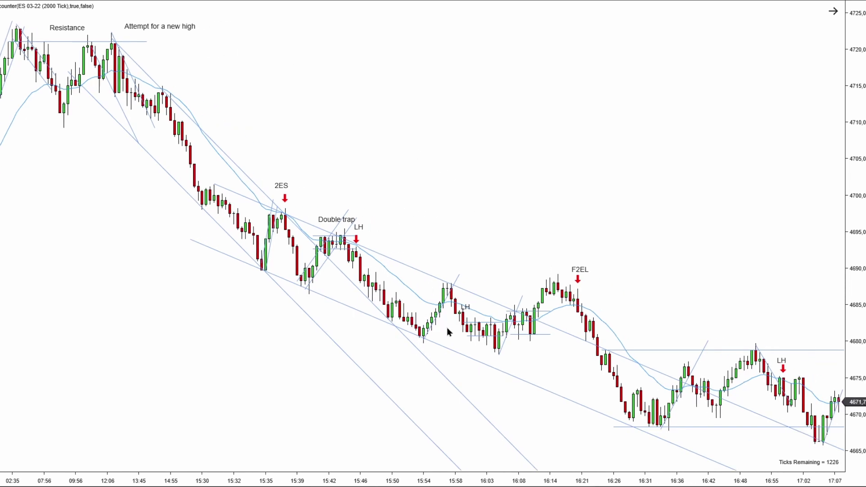
- Duplicate the rising trend line at the 15:57 pullback and place the copy parallel along its upper side
click(459, 278)
click(472, 264)
click(434, 308)
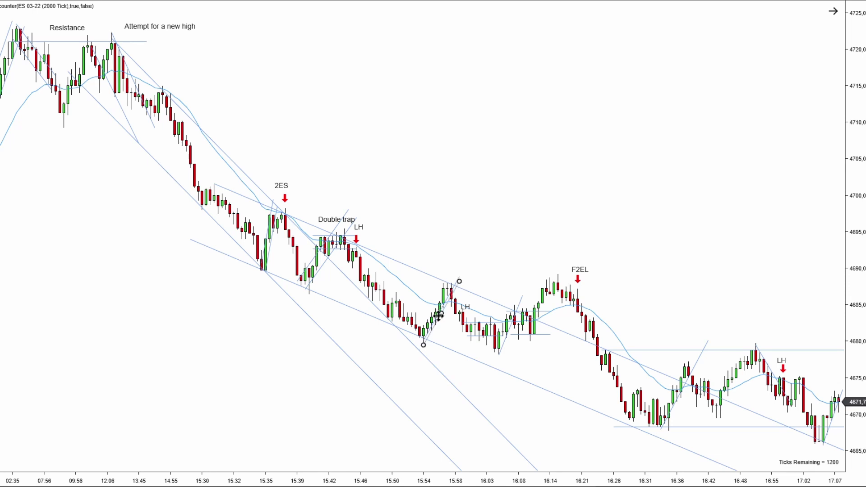
drag(433, 310, 436, 310)
click(442, 322)
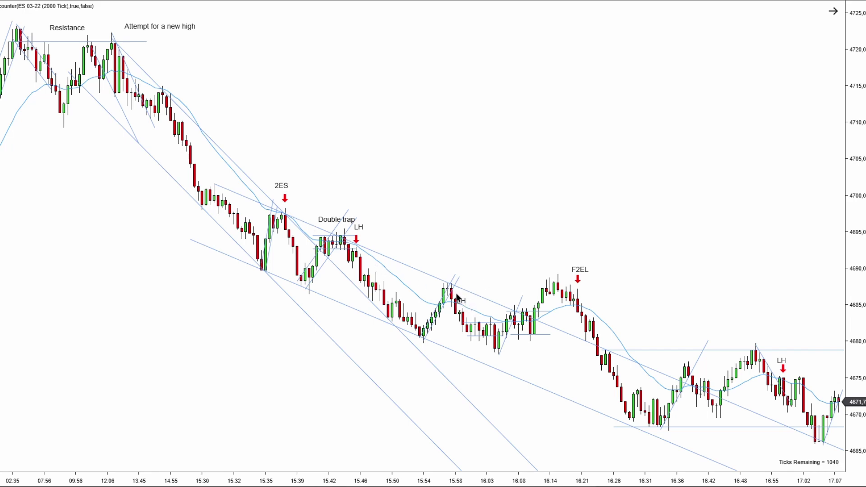
- Shift the LH label over the 16:00 candle and place a copy of the F2EL entry's red down arrow beneath it
scroll(458, 298, up, 6)
drag(266, 77, 481, 173)
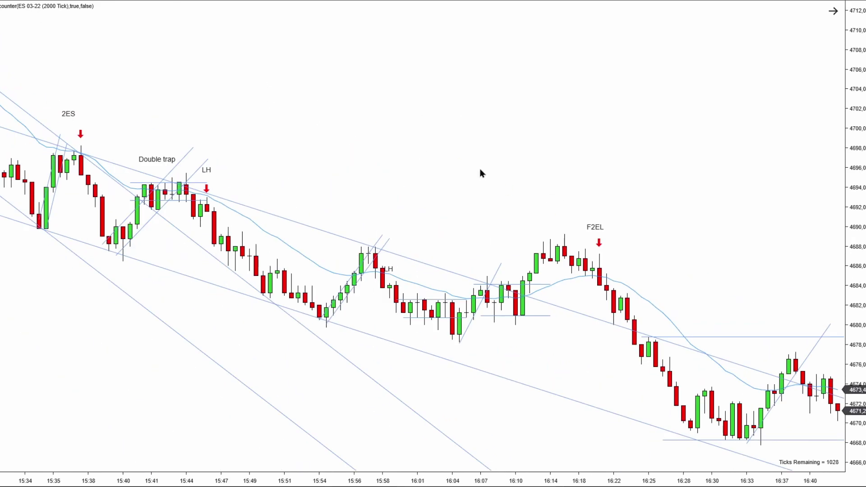
scroll(505, 183, up, 3)
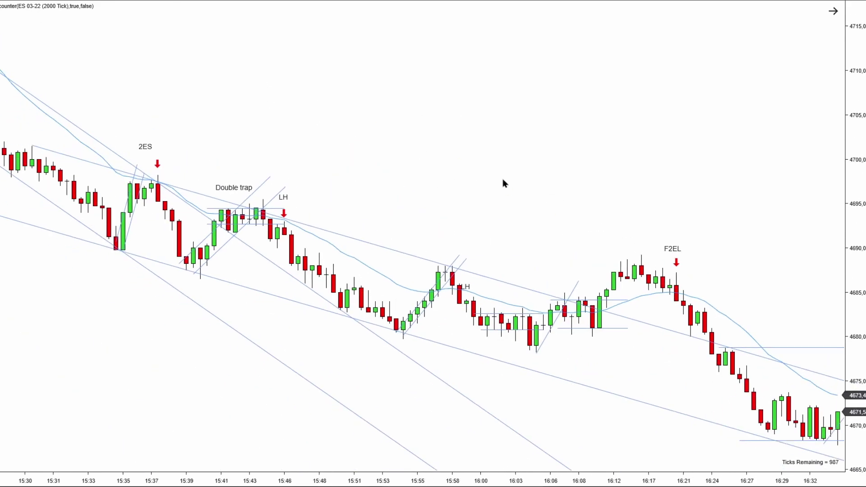
scroll(508, 179, up, 3)
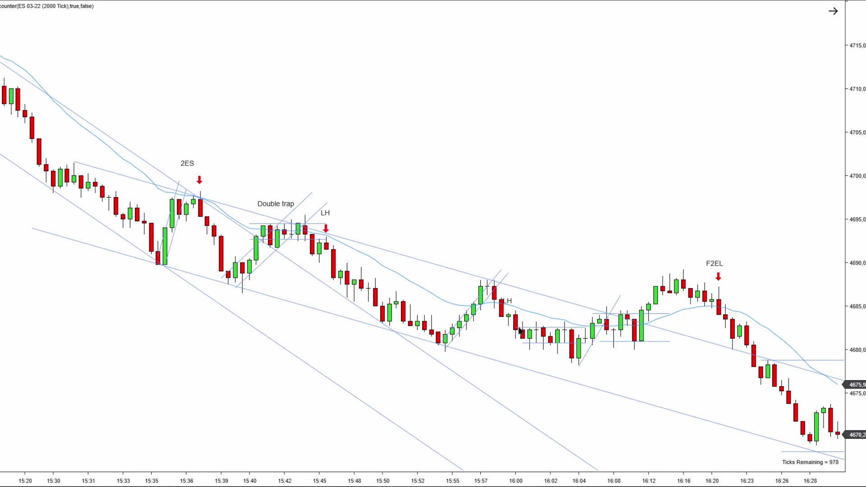
drag(509, 301, 521, 300)
drag(718, 281, 515, 307)
- Check the 16:00 LH entry candle with the crosshair and restore the normal pointer
click(132, 0)
click(150, 17)
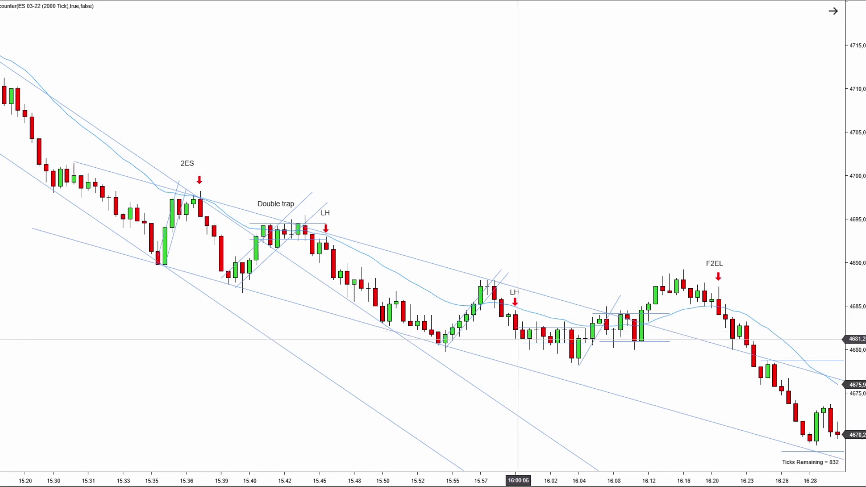
click(132, 1)
click(157, 4)
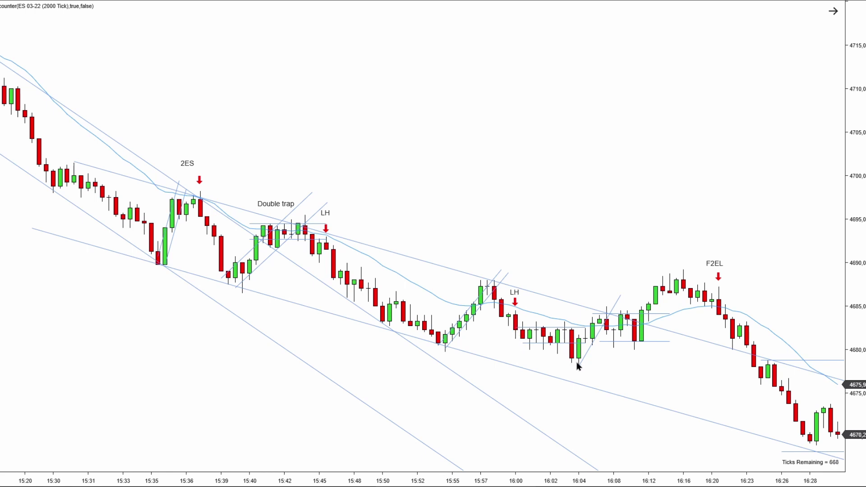
- Add a parallel copy of the rising trend line at the 16:04 low and draw a horizontal line from the 15:54 low to the F2EL entry
drag(579, 332, 655, 253)
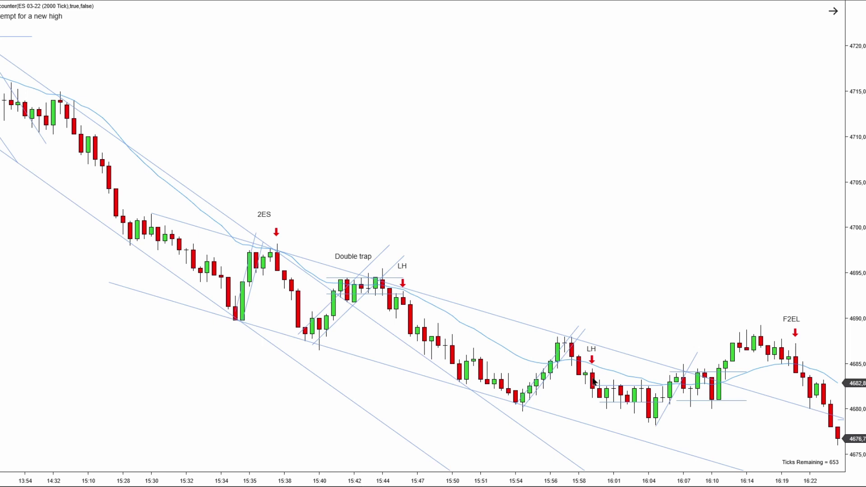
scroll(593, 360, down, 3)
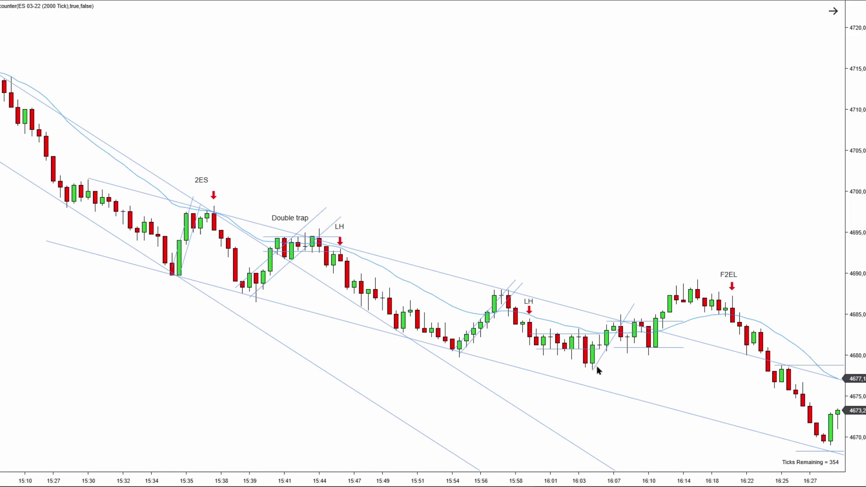
scroll(597, 370, down, 5)
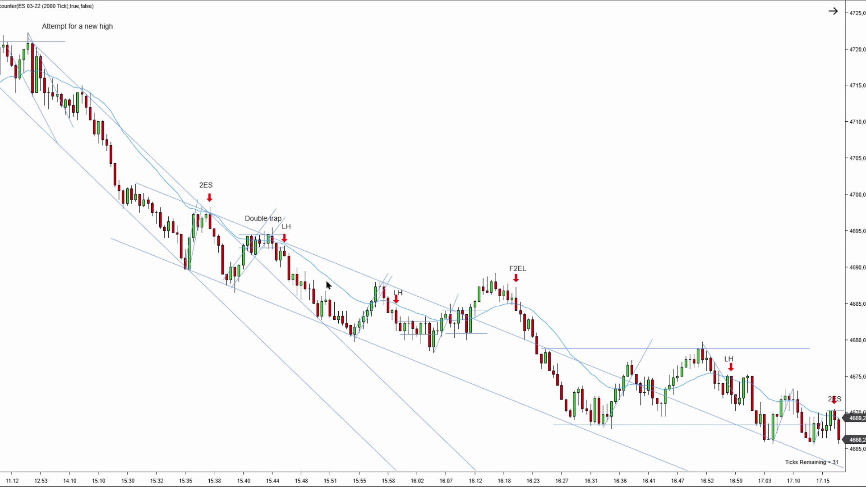
click(444, 328)
key(ctrl+v)
drag(448, 337, 440, 326)
click(455, 348)
drag(351, 338, 517, 339)
click(516, 339)
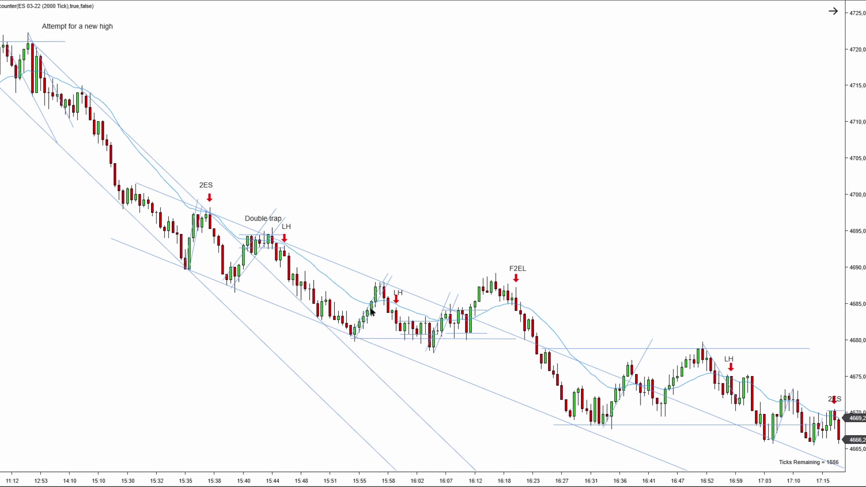
- Raise the LH label clear of its red arrow at 16:00 and place a copy of the label above the lower high near 16:08
drag(397, 294, 397, 292)
click(412, 286)
click(400, 293)
key(ctrl+c)
key(ctrl+v)
drag(404, 297, 461, 300)
key(ctrl+Up)
key(ctrl+Up)
drag(417, 190, 550, 173)
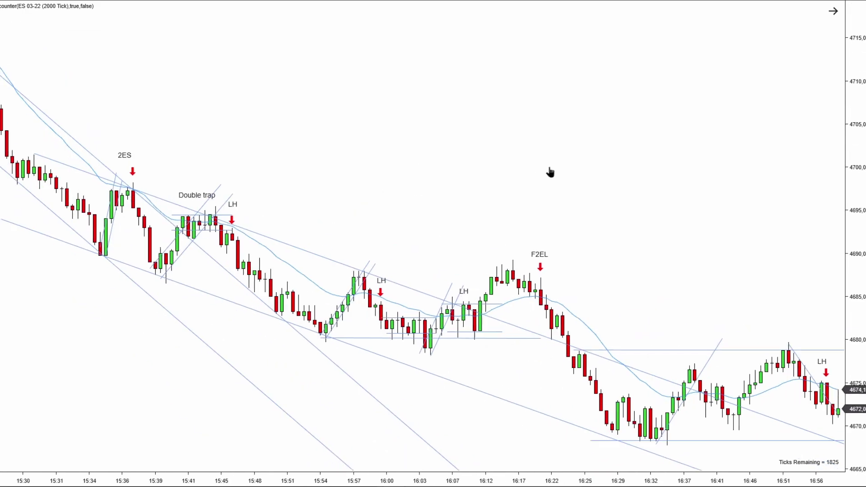
drag(464, 291, 470, 292)
click(467, 245)
drag(455, 249, 485, 243)
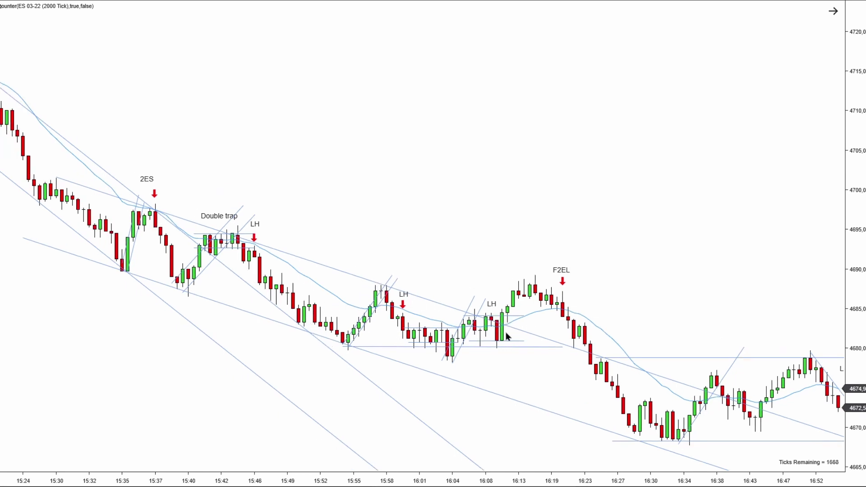
click(492, 304)
click(486, 258)
drag(494, 256, 531, 258)
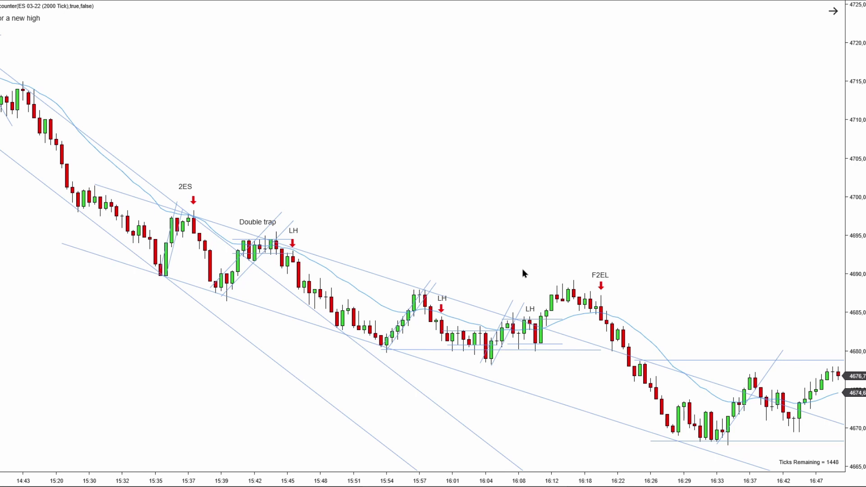
drag(504, 255, 523, 258)
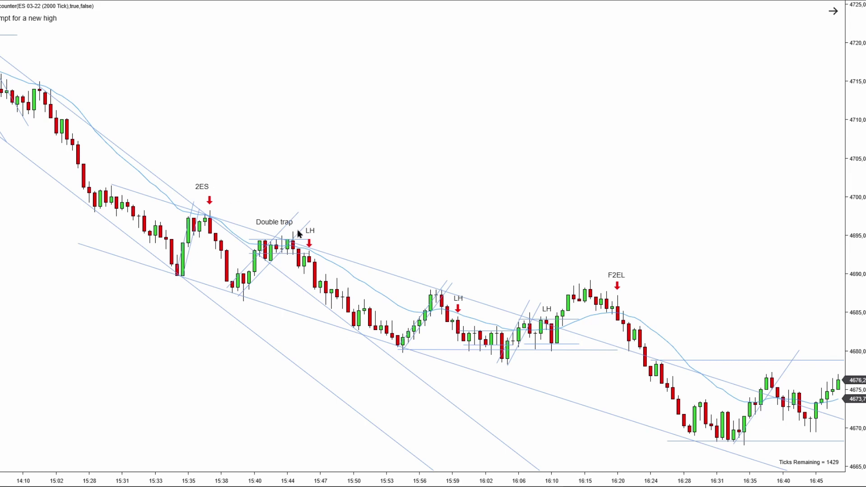
drag(565, 265, 507, 250)
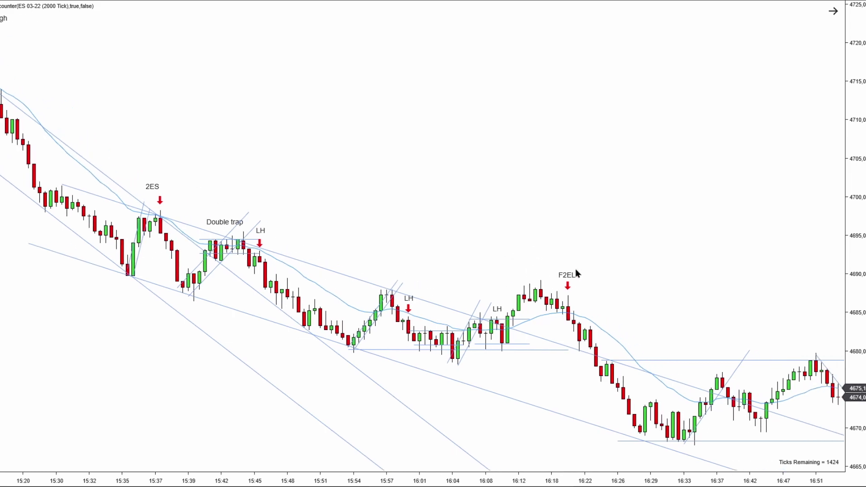
- Draw a vertical black arrow down to the high near 16:16 and a long, nearly horizontal arrow beneath the price ending below that high
drag(610, 270, 532, 267)
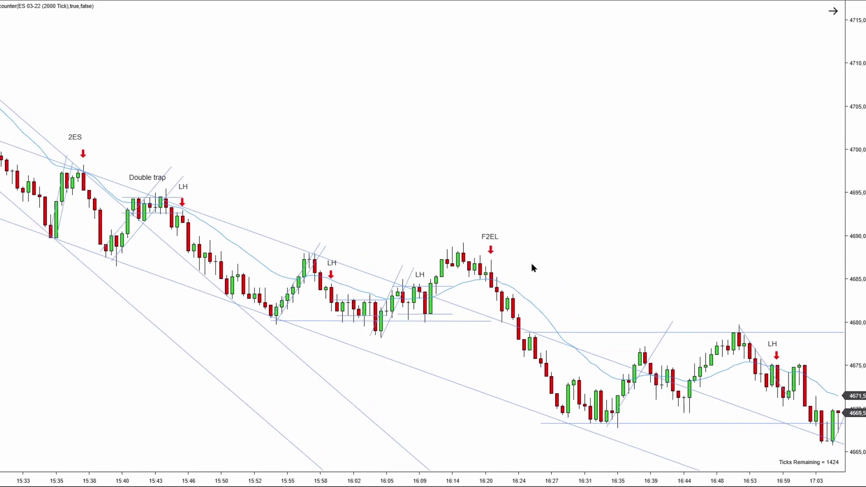
drag(330, 177, 404, 185)
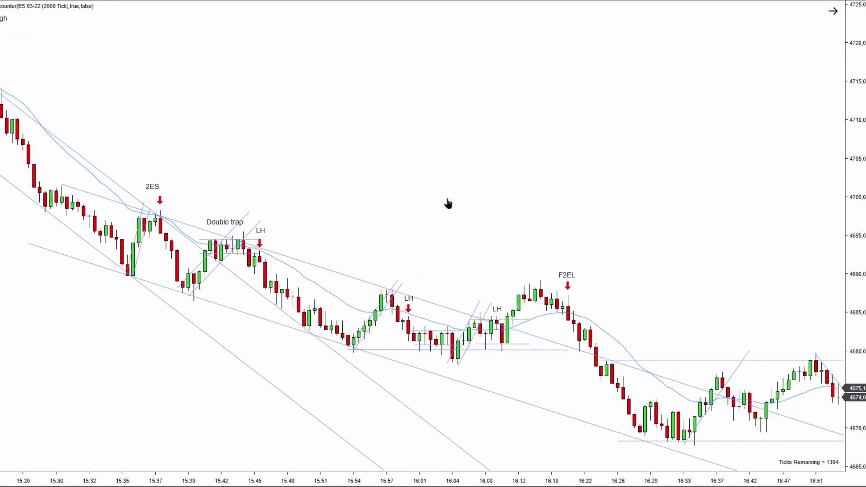
drag(448, 204, 423, 203)
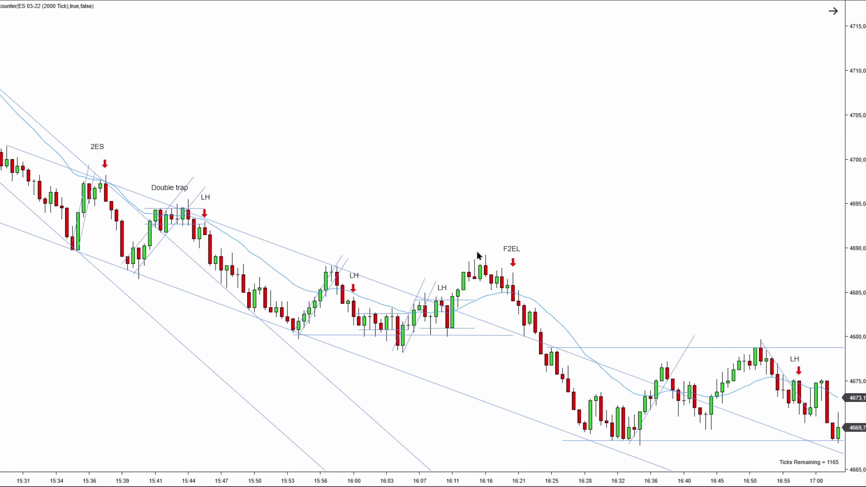
scroll(476, 231, down, 3)
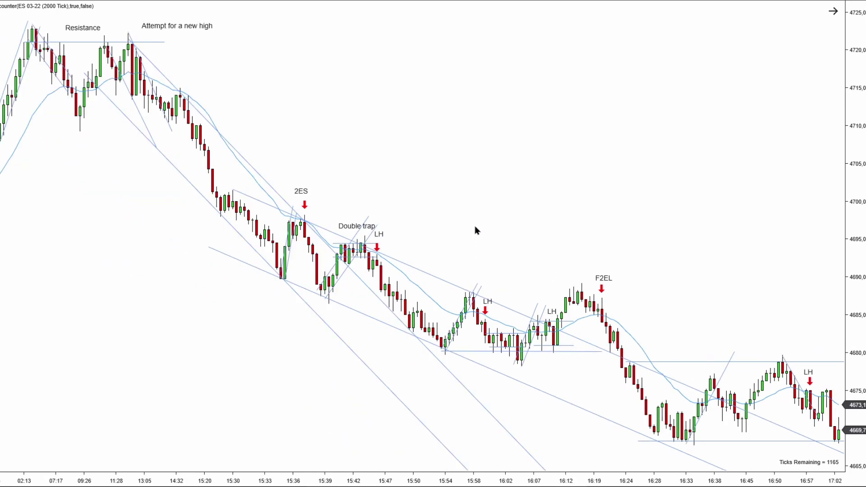
drag(577, 186, 578, 271)
drag(338, 406, 575, 415)
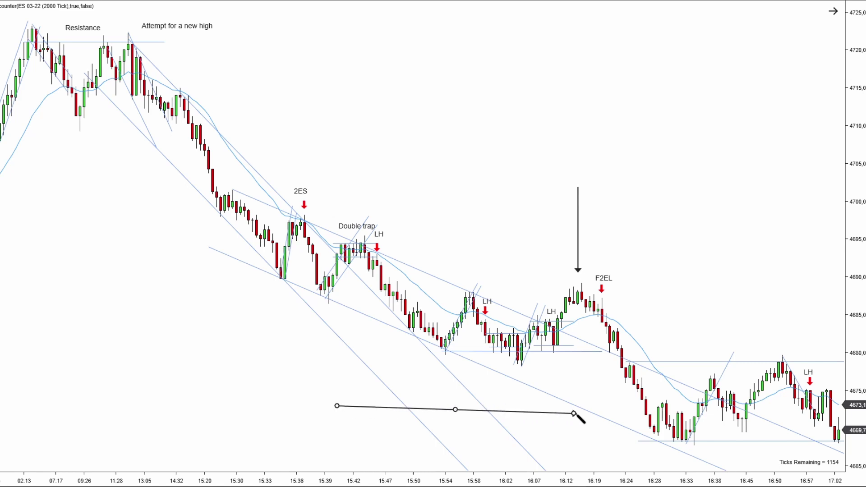
click(574, 414)
- Draw a horizontal line from the 15:58 swing high past the F2EL entry and align it with that high
scroll(498, 389, down, 3)
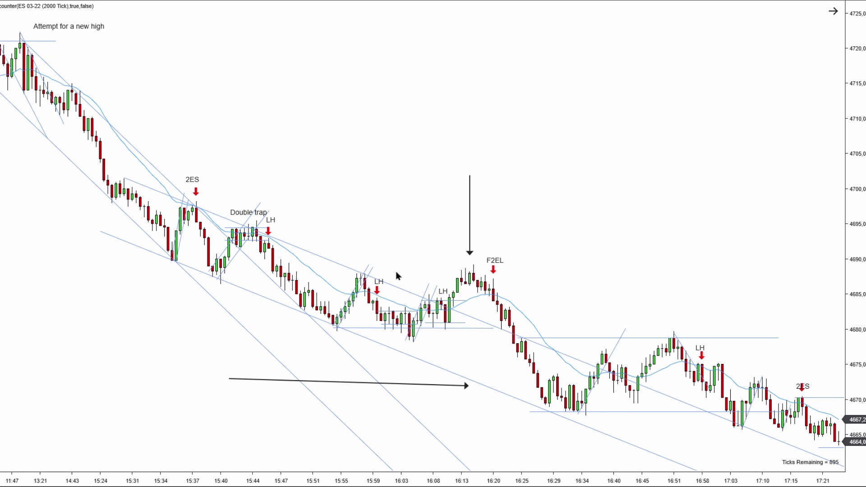
drag(356, 276, 518, 276)
click(518, 276)
drag(463, 276, 459, 278)
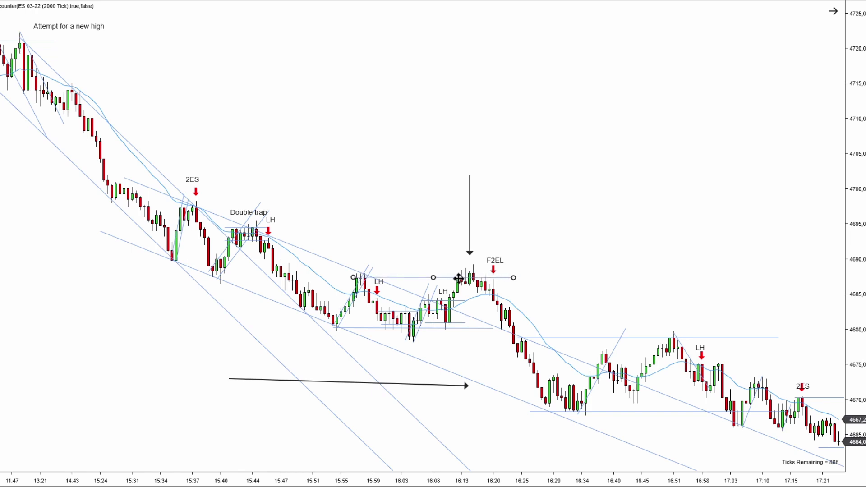
click(448, 265)
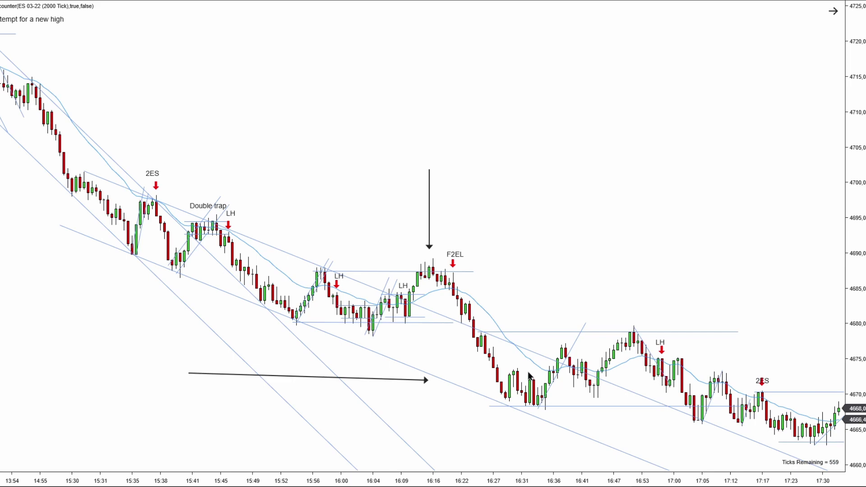
- Delete the long, nearly horizontal black arrow and the vertical black arrow above the 16:16 high
drag(724, 246, 502, 227)
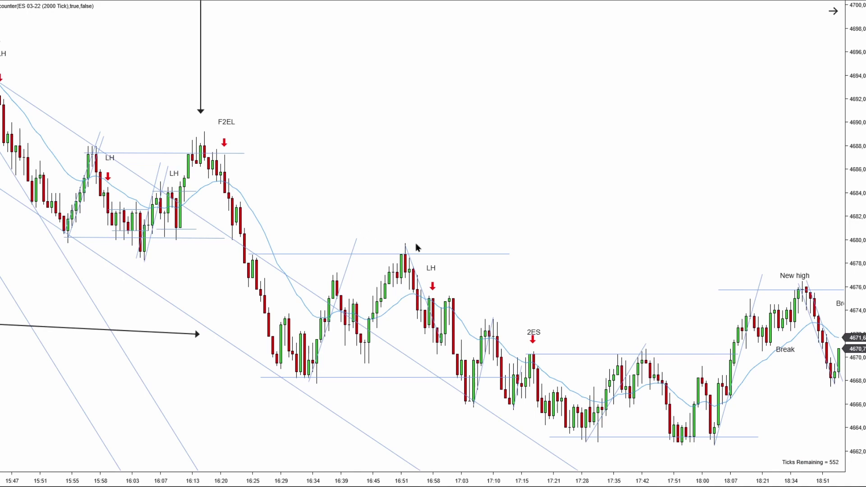
scroll(587, 178, up, 10)
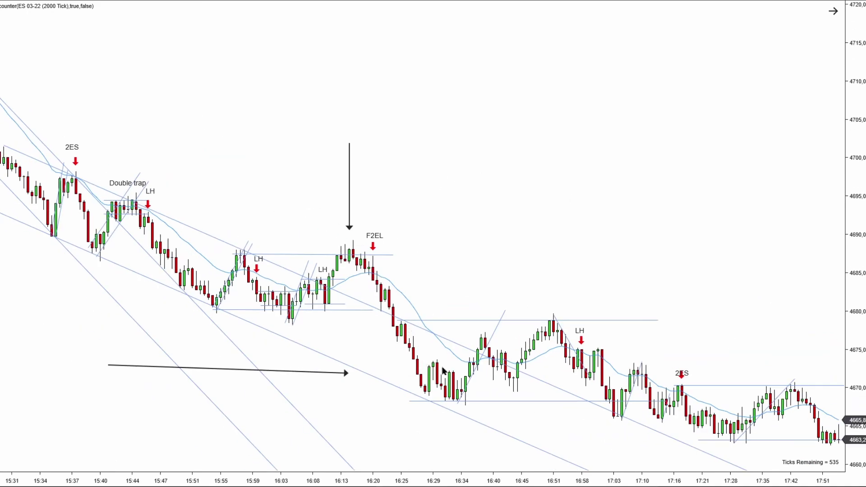
drag(503, 255, 559, 246)
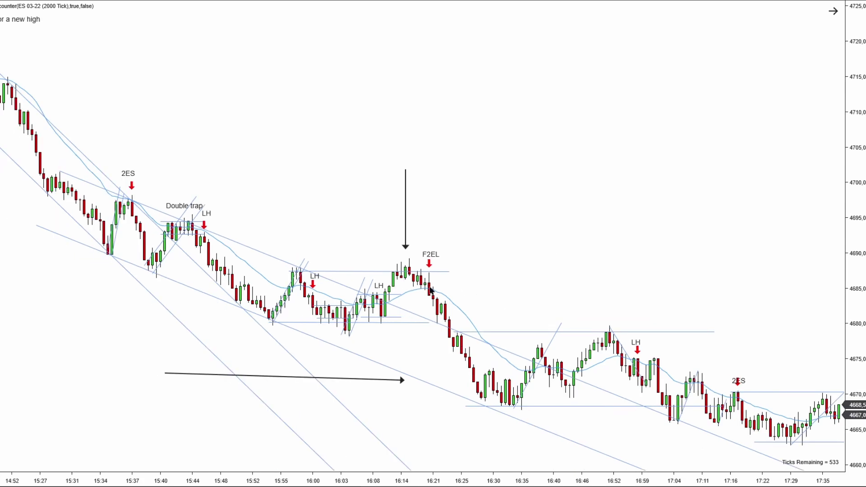
scroll(555, 277, down, 2)
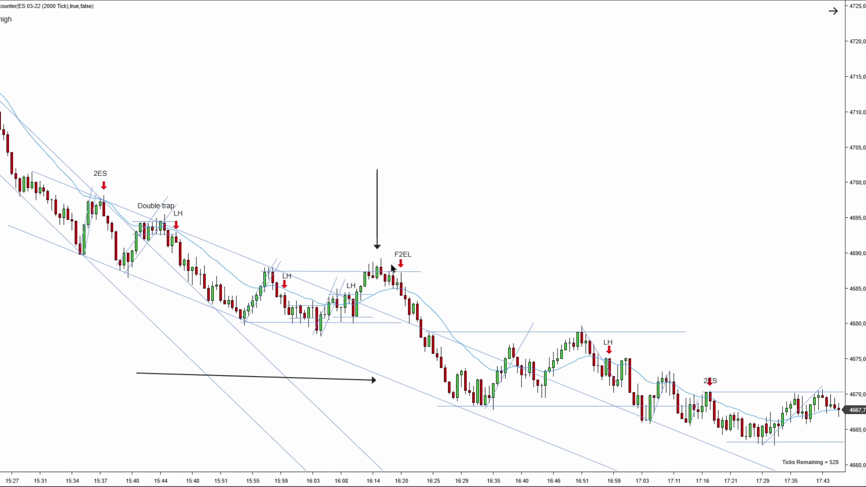
drag(535, 276, 465, 267)
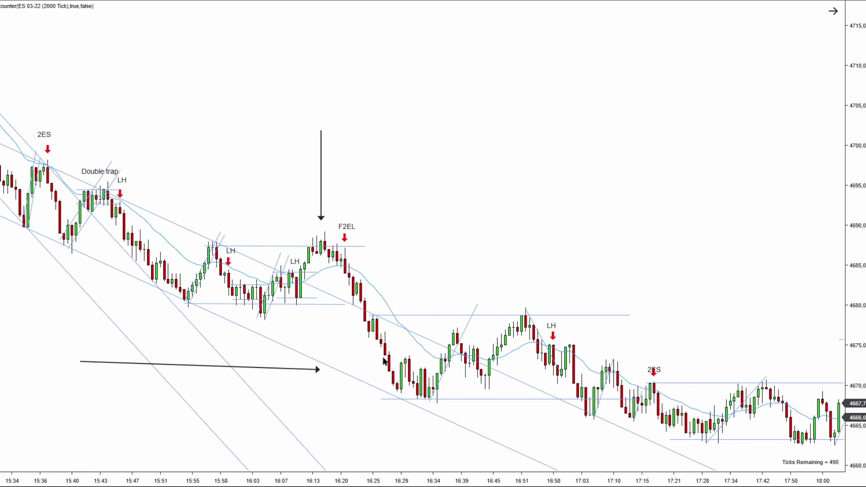
click(301, 368)
key(Delete)
click(321, 198)
key(Delete)
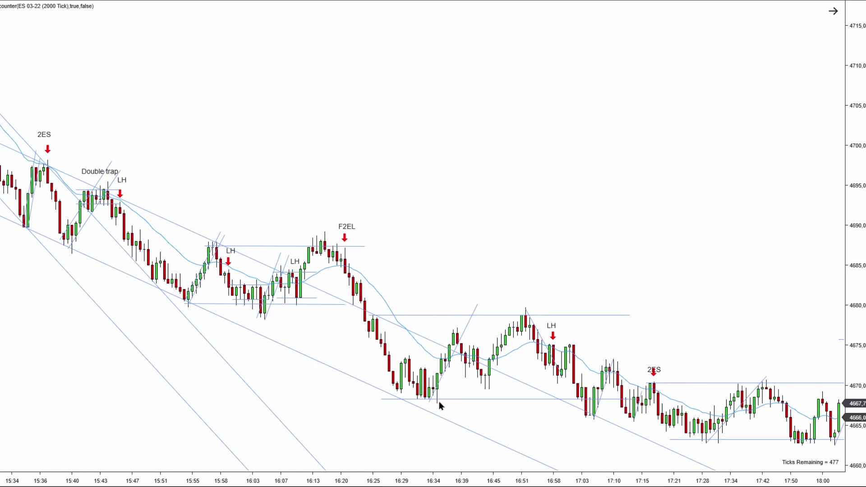
- Add a parallel copy of the rising trend line at the 16:34 low
click(445, 380)
drag(443, 380, 431, 373)
click(433, 248)
- Raise the 2ES label near 17:17 clear of its red down arrow
drag(40, 182, 338, 137)
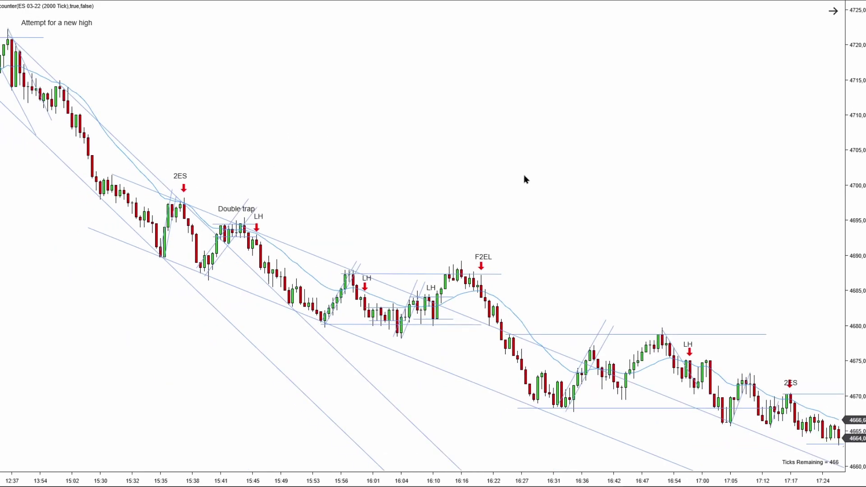
scroll(525, 179, down, 5)
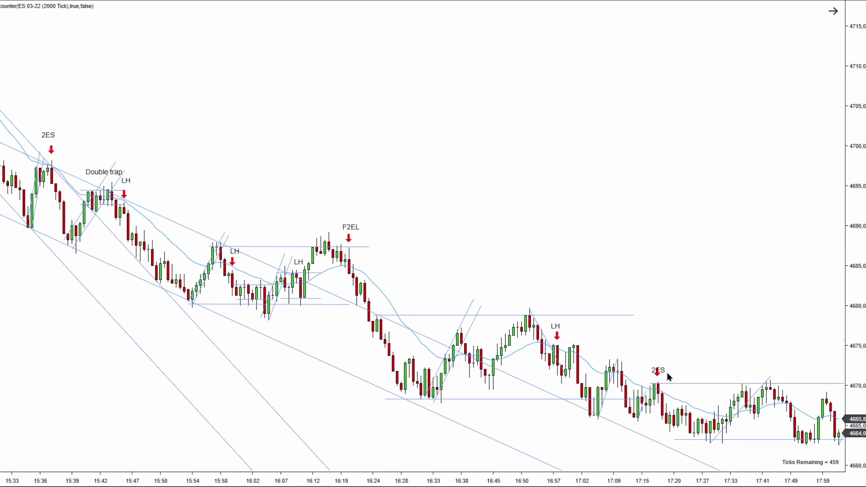
drag(664, 371, 665, 365)
- Lower the horizontal line that starts at the 16:25 candle slightly and deselect it
scroll(402, 213, up, 10)
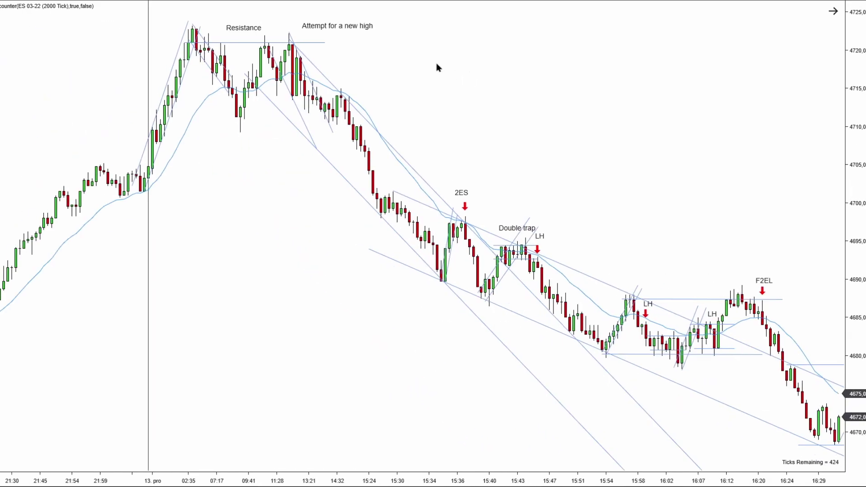
scroll(433, 203, down, 8)
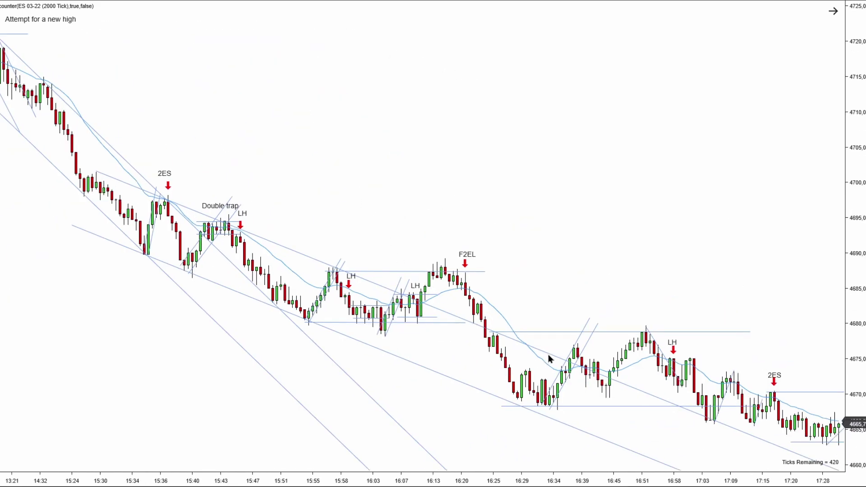
scroll(539, 234, down, 2)
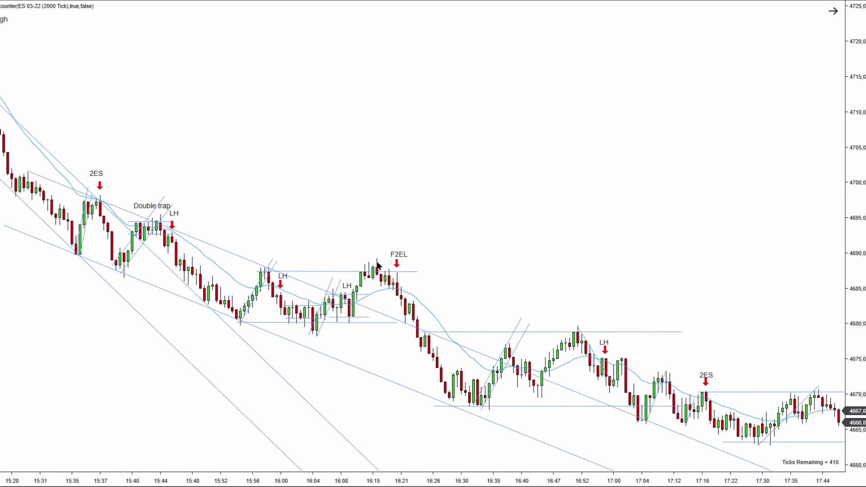
drag(449, 333, 450, 336)
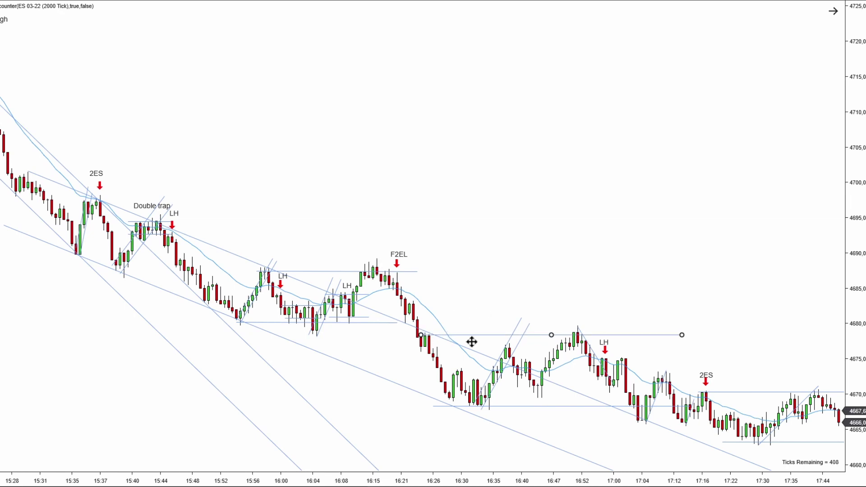
click(478, 315)
- Measure the height of the large red candle near 17:02 with the Ruler, then discard the measurement
click(96, 0)
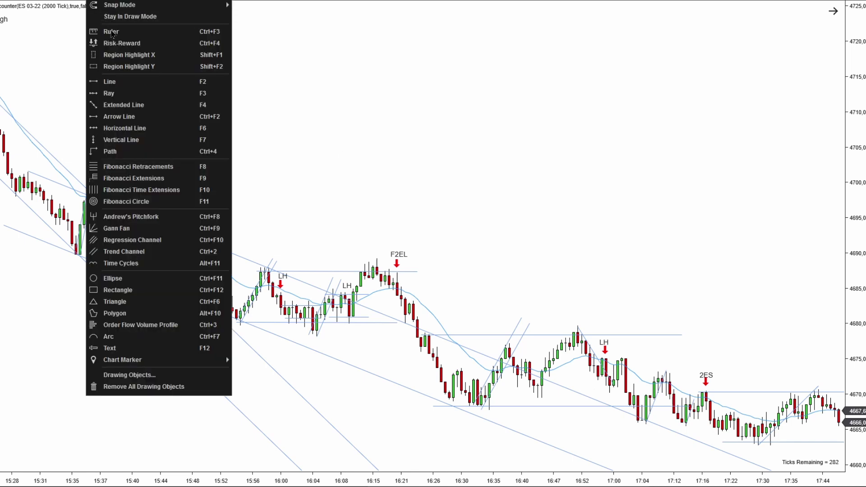
click(113, 31)
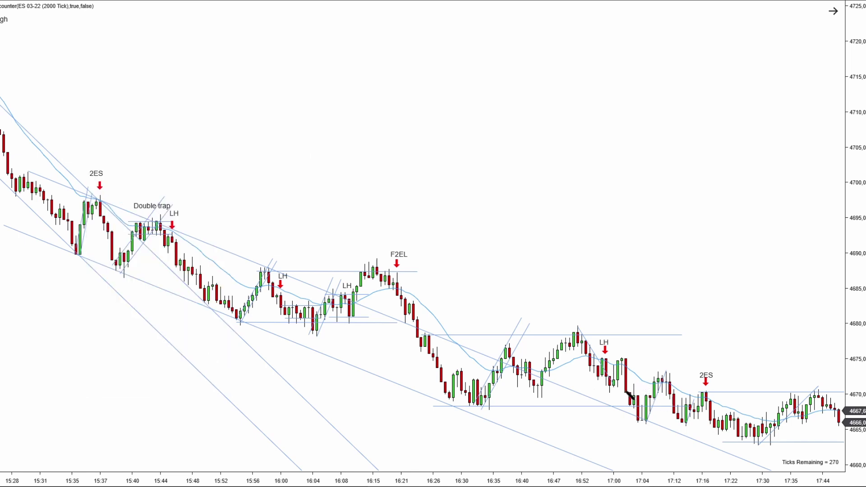
click(626, 359)
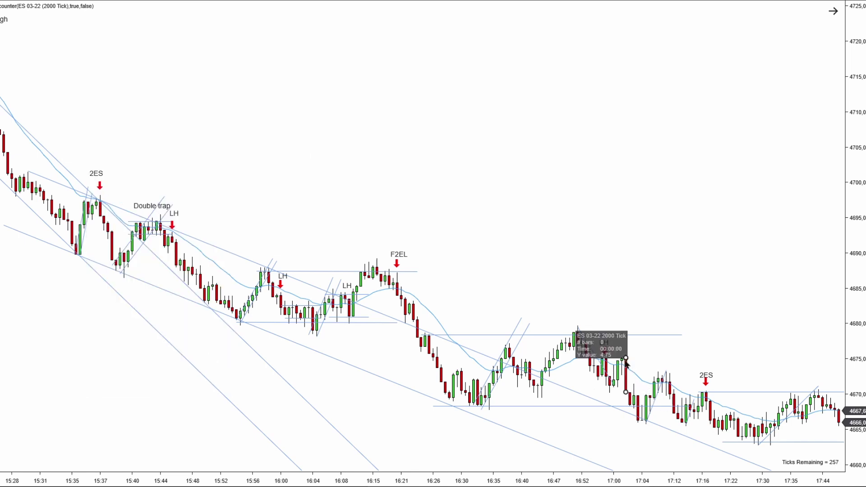
key(Escape)
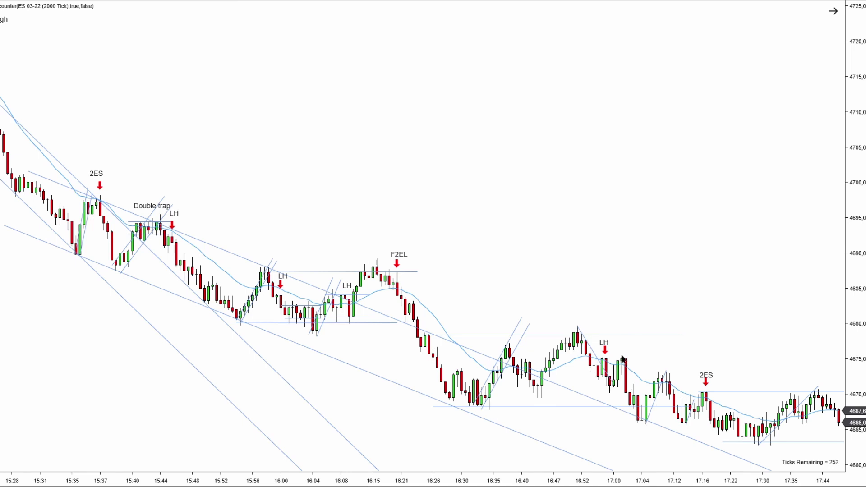
- Raise the LH label near 16:57 slightly above its red down arrow
mouse_move(650, 336)
mouse_down()
mouse_move(603, 338)
mouse_move(652, 335)
mouse_up()
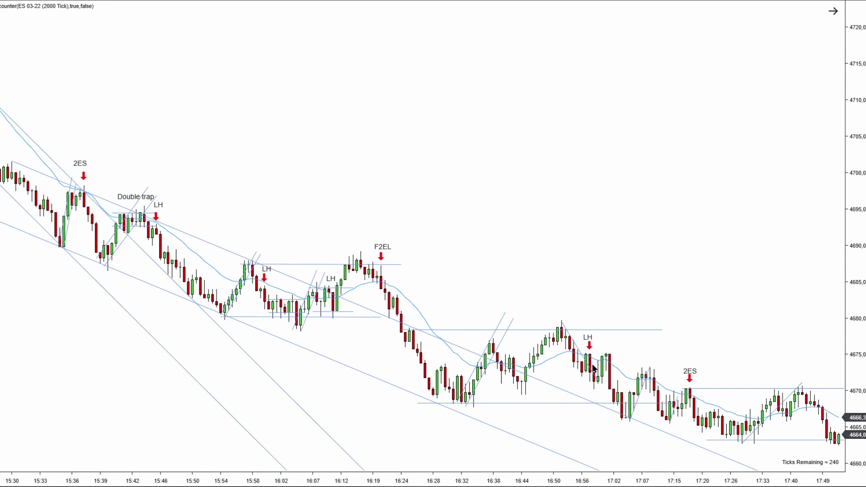
click(591, 339)
drag(592, 340, 592, 338)
click(596, 335)
- Draw arrow lines along the two up legs from the 16:34 and 16:44 lows and the two from the 16:04 and 16:10 lows
drag(468, 402, 490, 339)
drag(522, 394, 562, 322)
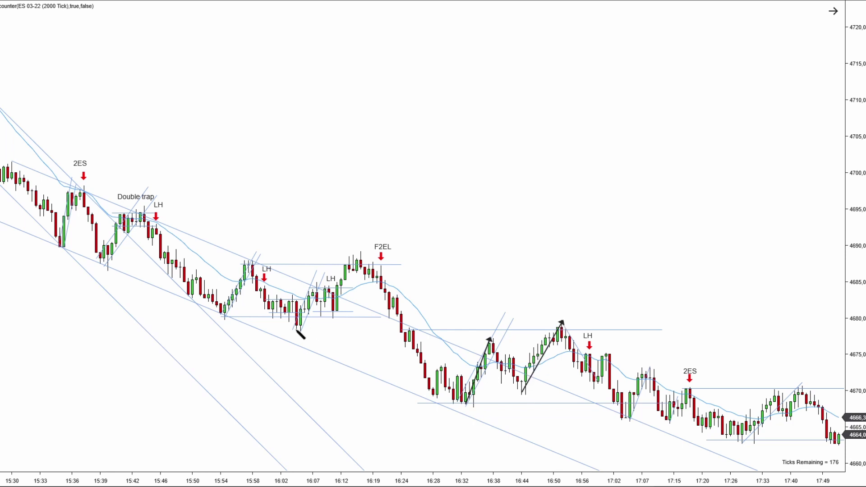
drag(298, 328, 317, 279)
drag(332, 315, 354, 264)
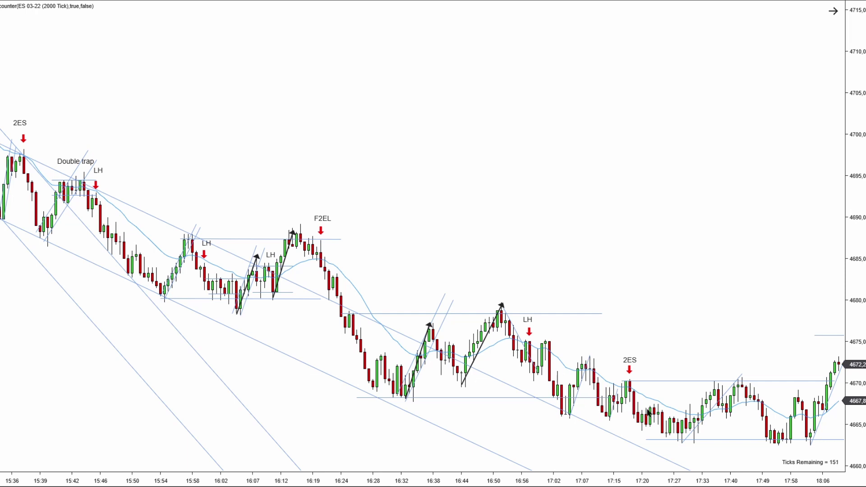
- Place a parallel copy of the upper descending channel line above it and delete the original line
scroll(499, 212, up, 3)
click(279, 250)
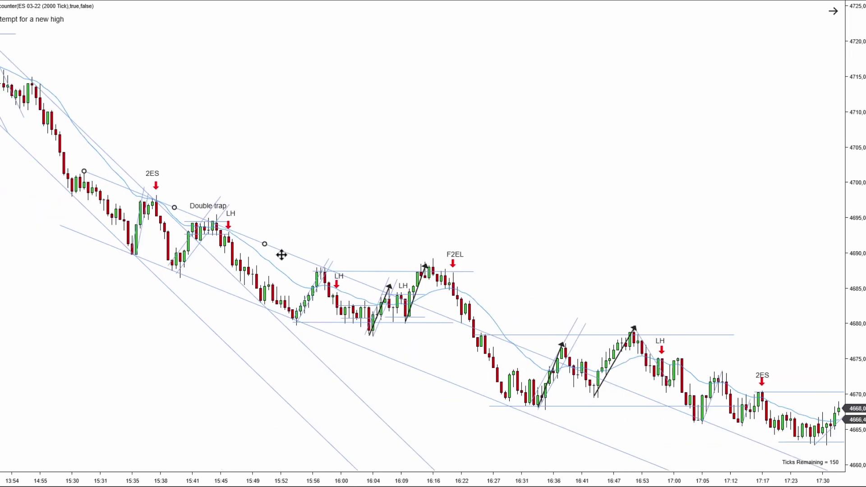
key(ctrl+c)
key(ctrl+v)
drag(288, 252, 267, 245)
click(266, 246)
key(Delete)
- Copy the lower descending channel line and place the copy along the highs between 15:30 and 15:45
click(319, 331)
key(ctrl+c)
key(ctrl+v)
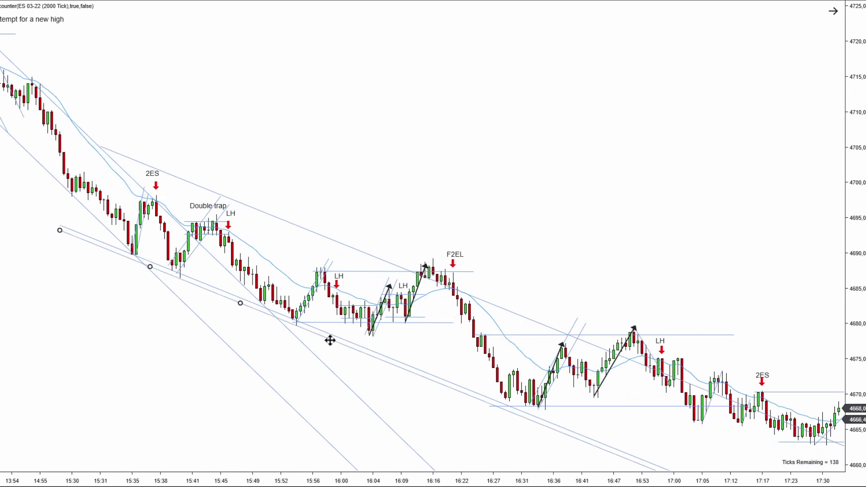
drag(330, 341, 346, 279)
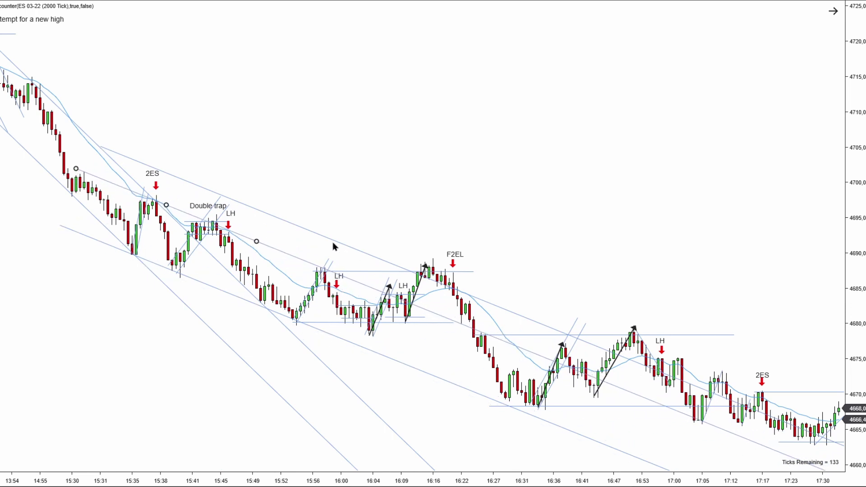
- Raise the outermost descending channel line to the 16:16 high and nudge the middle channel line slightly lower
drag(333, 246, 333, 219)
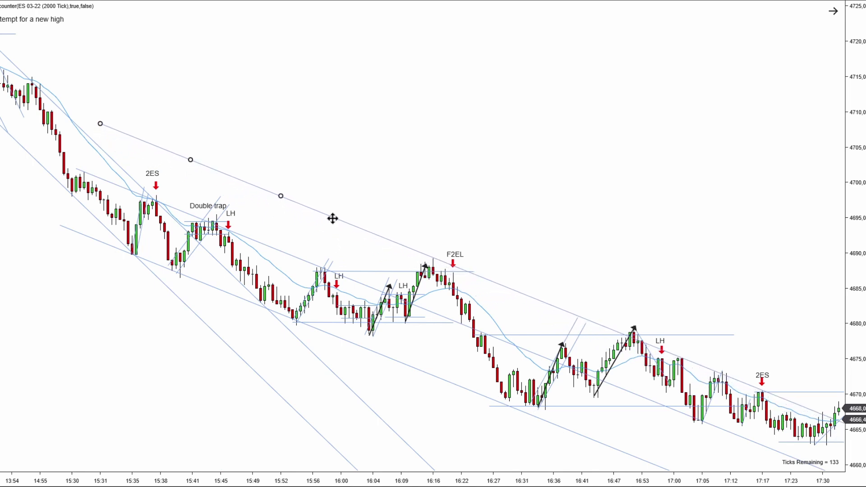
click(308, 260)
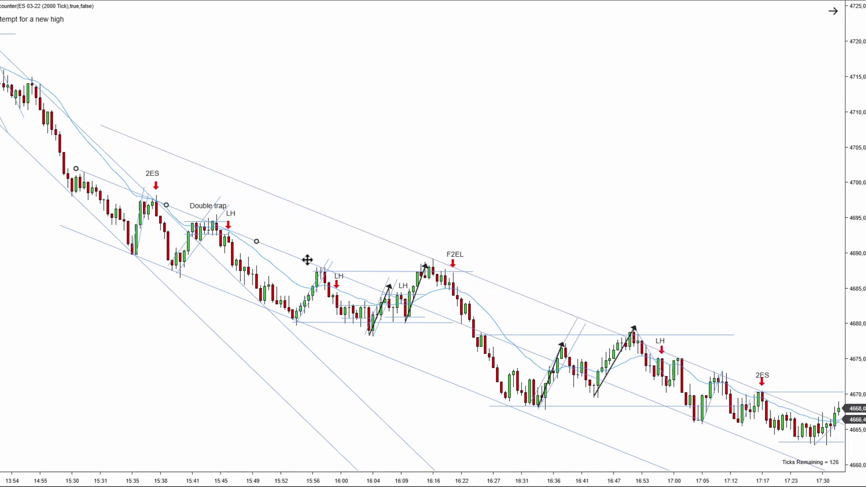
drag(307, 260, 307, 262)
click(270, 195)
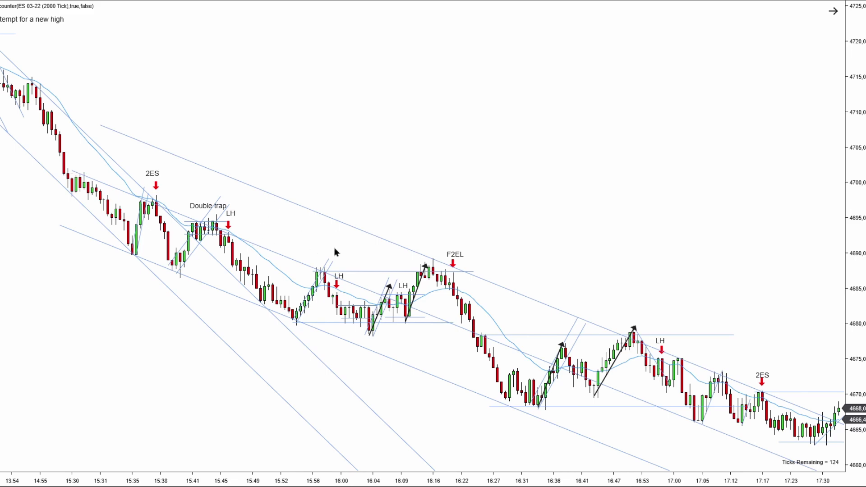
drag(610, 216, 451, 289)
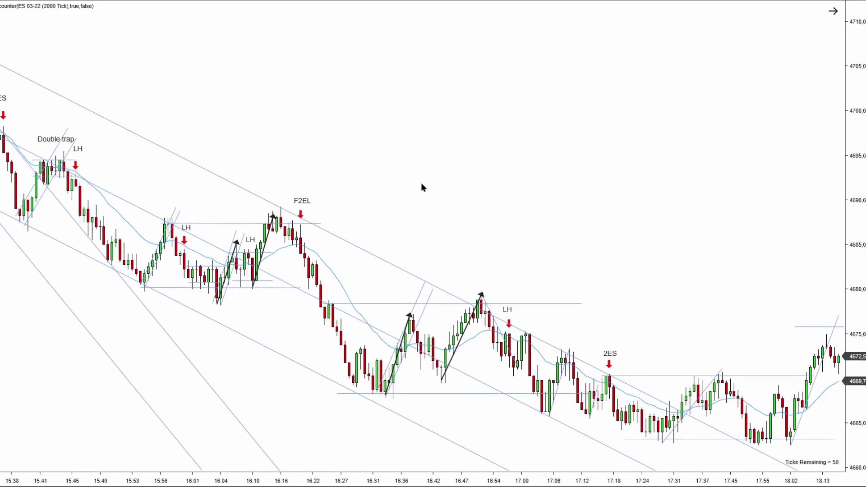
drag(422, 188, 405, 170)
drag(335, 192, 458, 112)
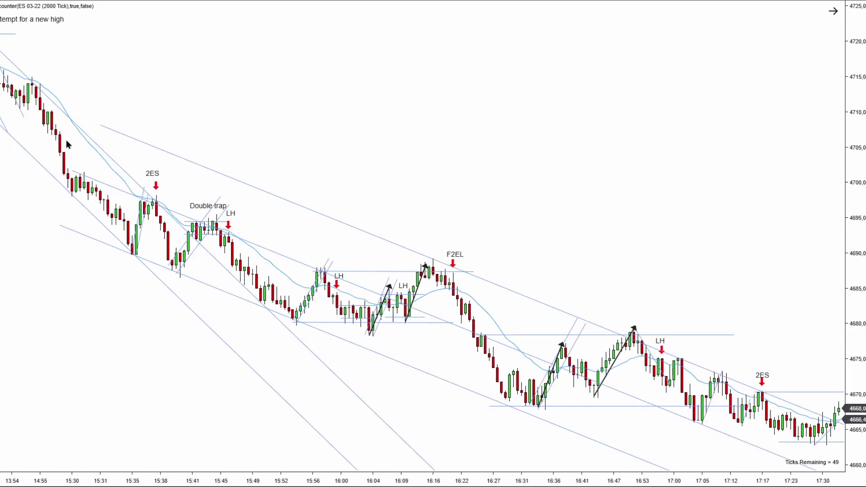
scroll(540, 312, down, 5)
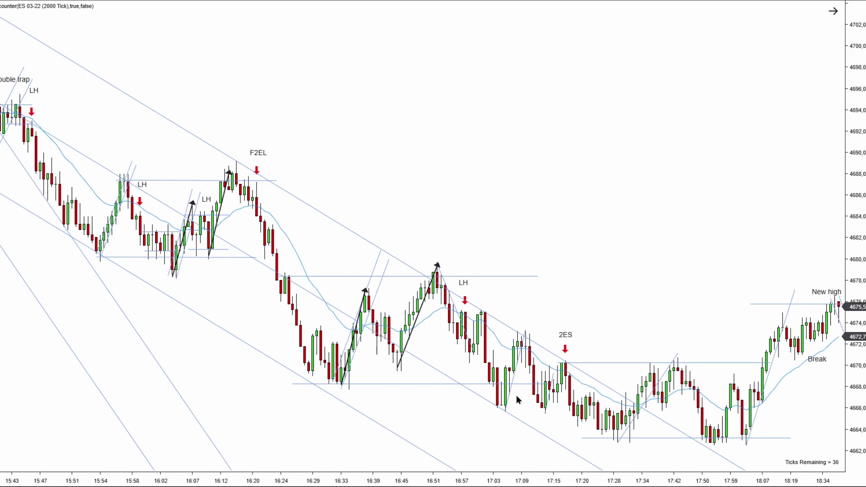
drag(543, 412, 546, 364)
click(563, 360)
key(ctrl+z)
key(ctrl+z)
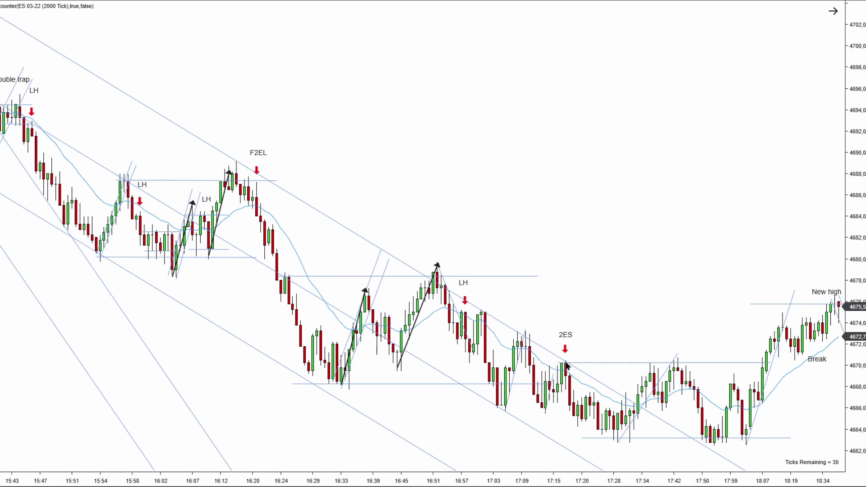
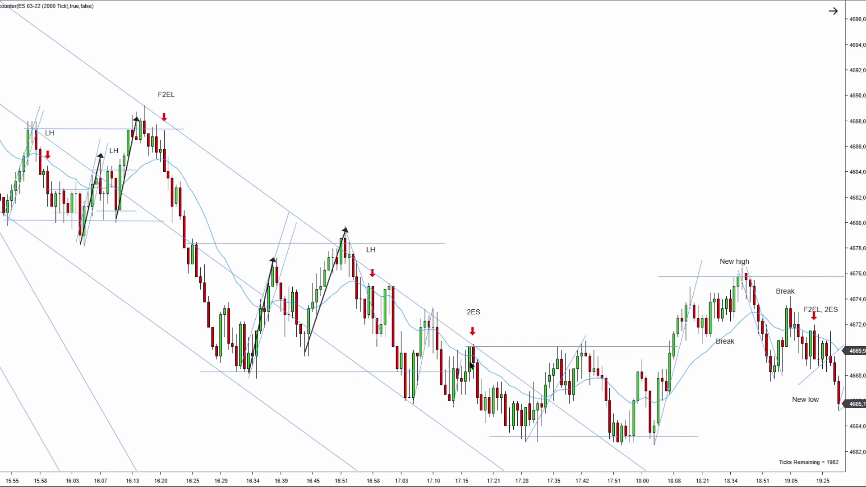
- Extend the horizontal line at the 16:33 lows to about 17:28
drag(451, 372, 521, 373)
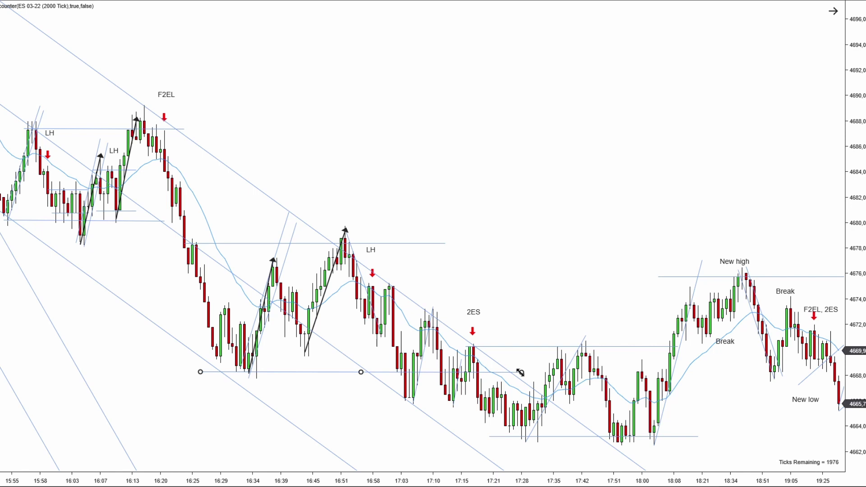
click(543, 371)
- Mark the two down legs after the 17:17 2ES entry with arrow lines, and delete both arrow lines
drag(477, 367, 490, 427)
drag(498, 383, 523, 440)
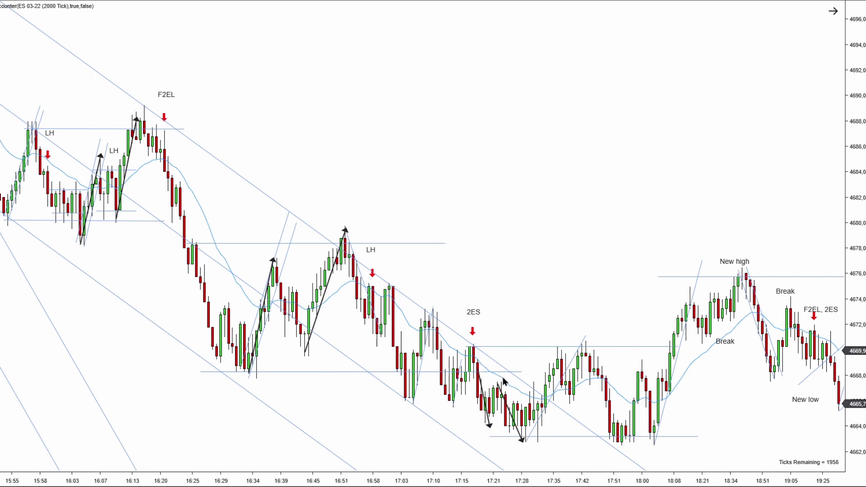
click(520, 433)
key(Delete)
click(490, 398)
key(Delete)
- Copy the rising line from the 17:28 low and place the parallel copy on the other side of that leg
drag(504, 236, 474, 239)
click(529, 387)
key(ctrl+c)
key(ctrl+v)
drag(528, 387, 515, 373)
click(541, 289)
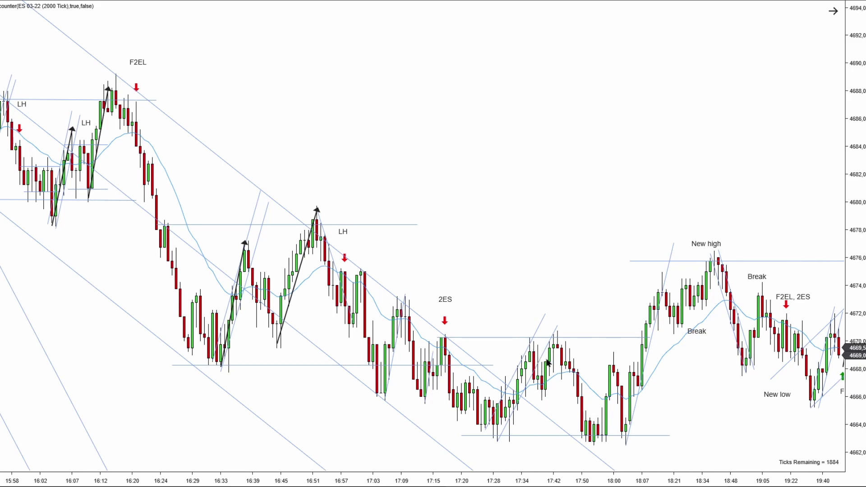
- Look over the price action from the 15:30 downtrend through the 20:20 new high and the late sell-off
scroll(638, 226, up, 10)
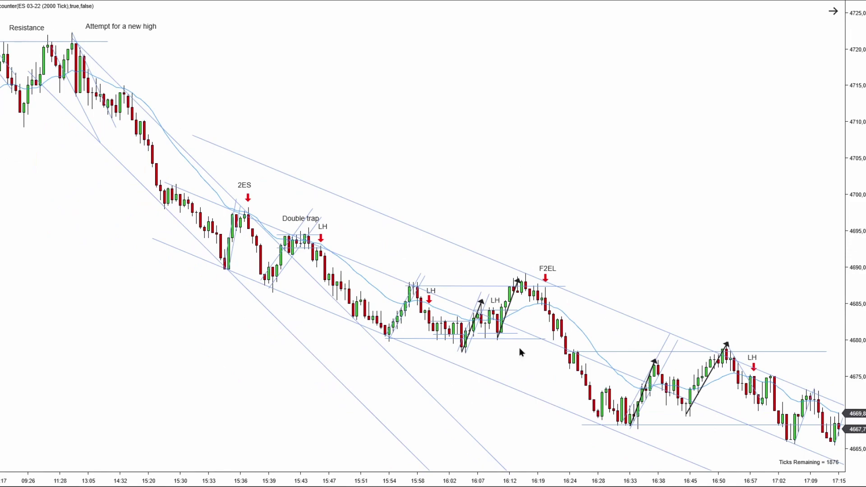
scroll(727, 302, down, 10)
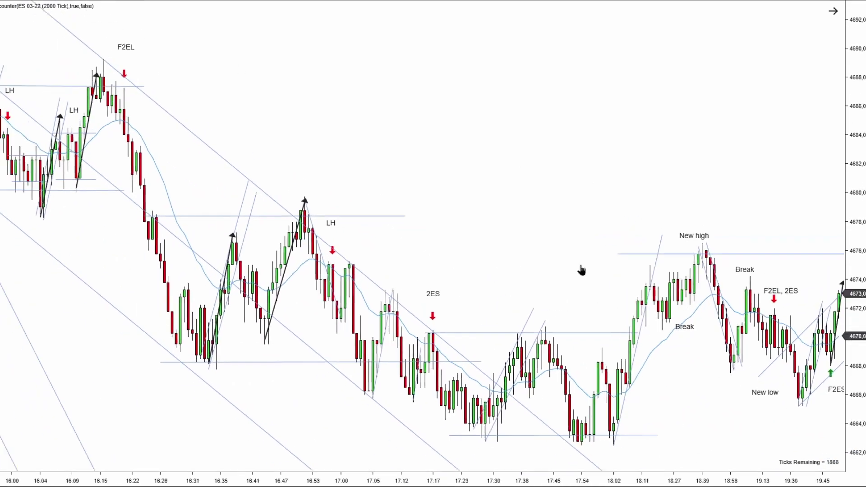
scroll(635, 232, up, 8)
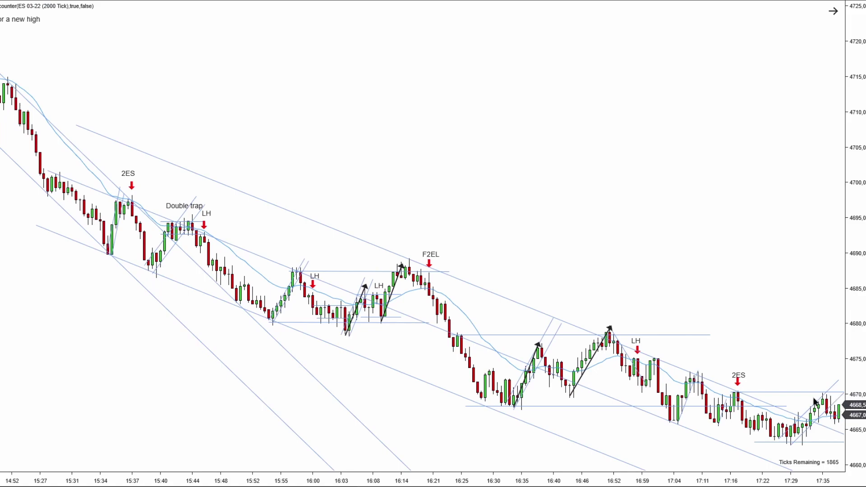
drag(780, 294, 0, 203)
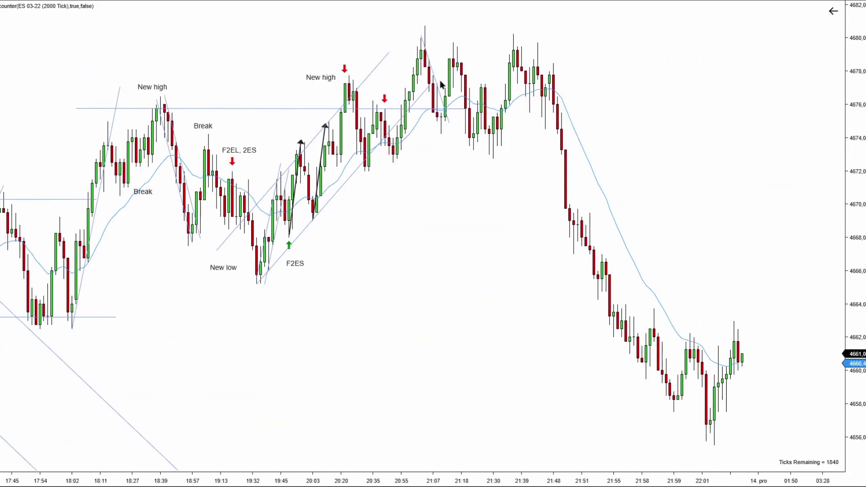
drag(487, 232, 648, 233)
drag(730, 75, 472, 62)
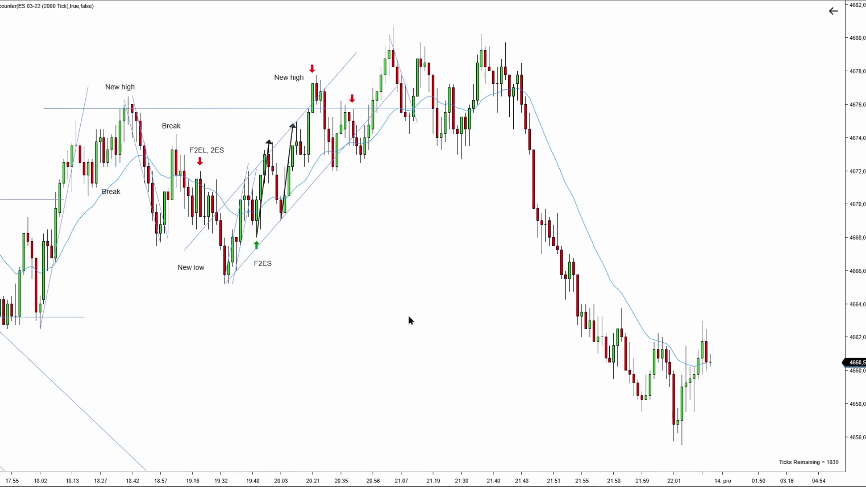
scroll(579, 290, up, 6)
scroll(451, 180, up, 5)
scroll(537, 316, down, 5)
scroll(443, 395, up, 3)
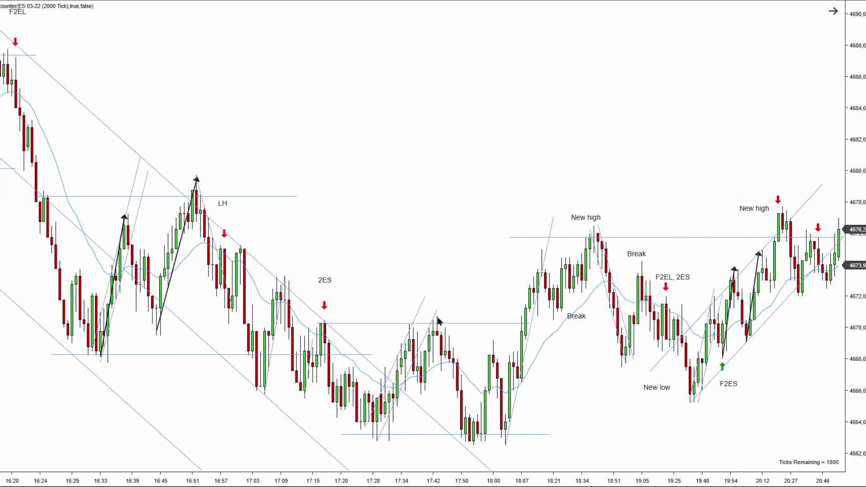
scroll(415, 220, up, 5)
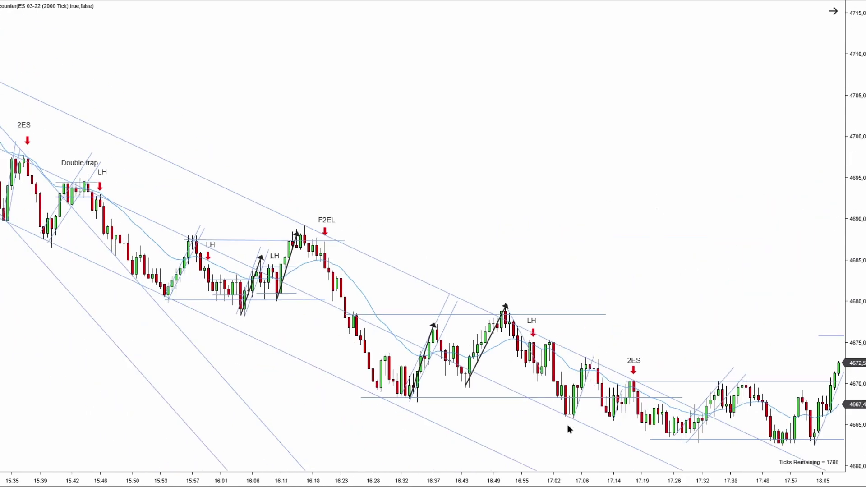
- Place a parallel copy of the rising line from the 17:04 low just before it, enclosing that pullback leg
ctrl+drag(583, 393, 575, 386)
click(578, 317)
ctrl+drag(318, 154, 540, 151)
ctrl+drag(684, 207, 248, 228)
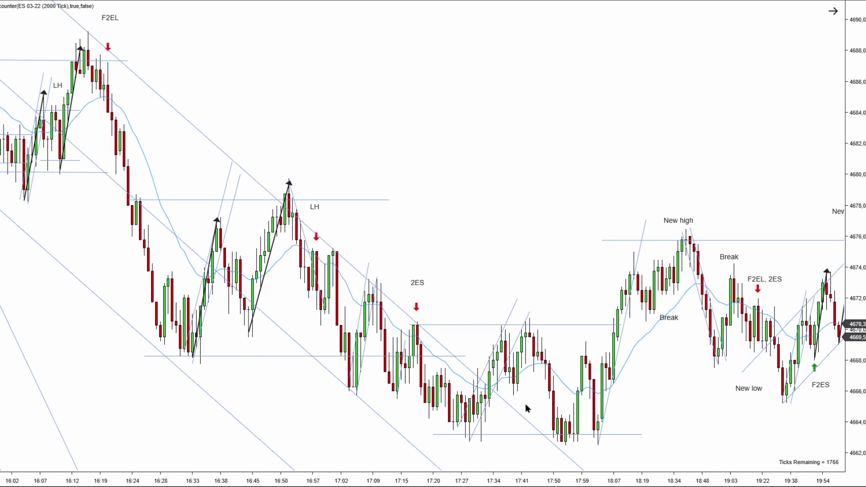
- Place a parallel copy of the rising line from the 18:02 low just before it, enclosing the up leg
scroll(564, 324, up, 2)
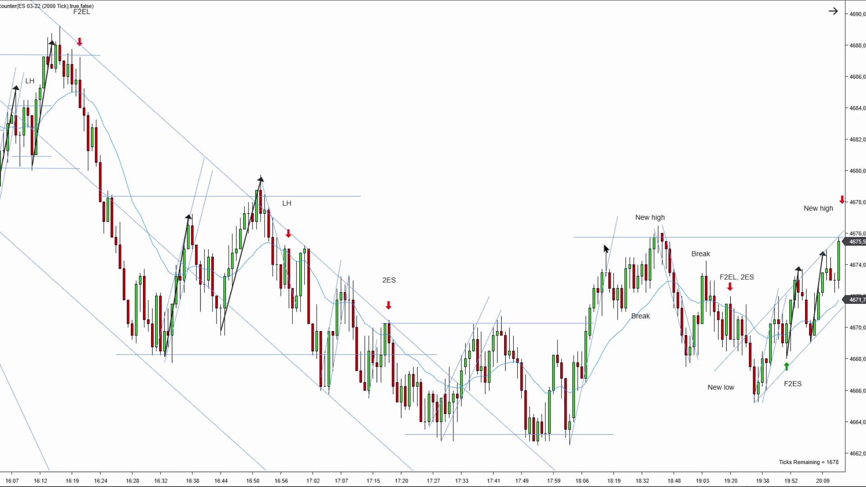
click(599, 328)
drag(599, 329, 586, 318)
click(626, 328)
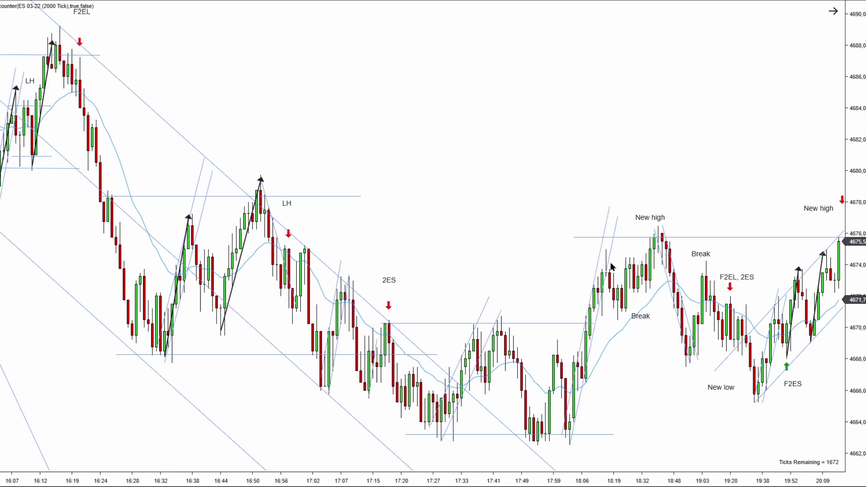
- Mark the two small up legs leading to the 18:40 new high with arrow lines, and delete both
drag(627, 311, 630, 258)
click(643, 287)
click(658, 230)
scroll(650, 246, down, 1)
click(636, 256)
key(Delete)
click(615, 266)
key(Delete)
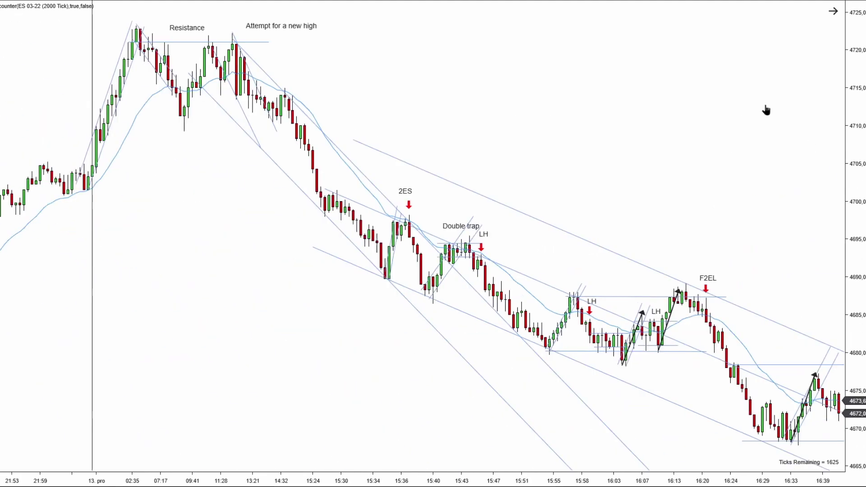
- Sketch trial lines from the 18:56 low to the 19:20 lows and down from the F2EL, 2ES entry, and delete both
drag(767, 110, 224, 110)
drag(526, 114, 255, 114)
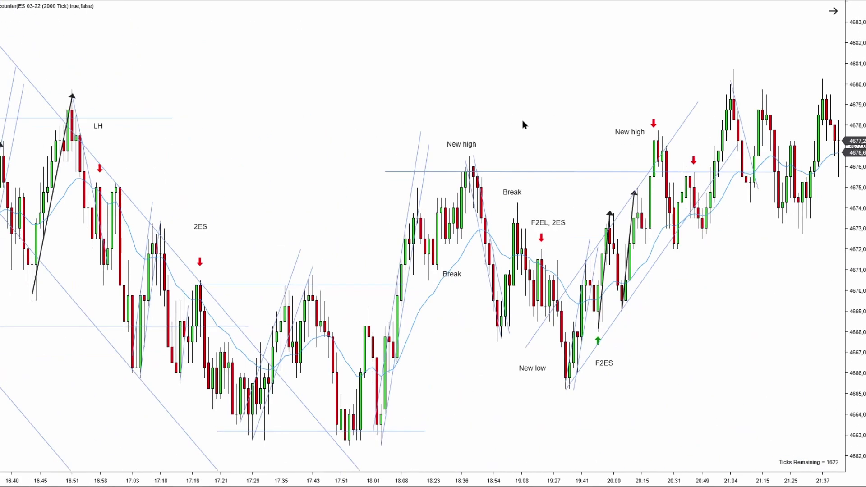
drag(519, 137, 569, 193)
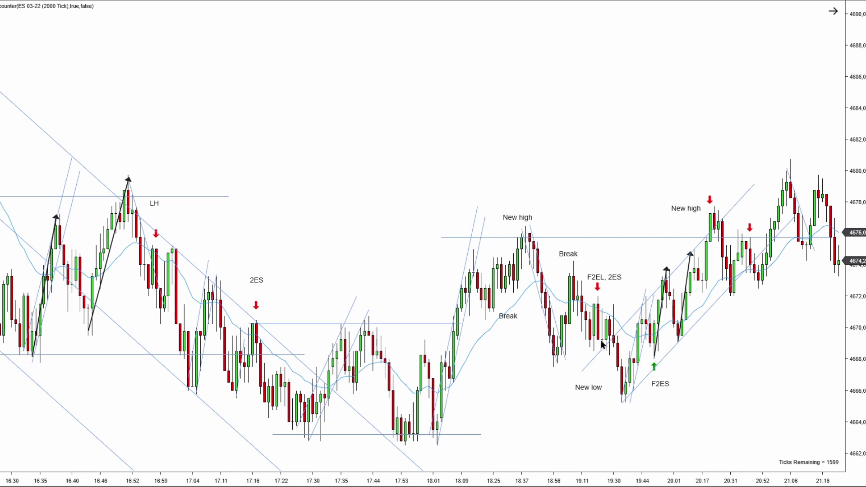
drag(558, 362, 602, 336)
drag(596, 294, 612, 326)
click(584, 347)
key(Delete)
click(590, 291)
key(Delete)
- Sketch a trial line beneath the candles around the New low label, and delete it
drag(549, 412, 616, 397)
scroll(685, 414, down, 2)
click(564, 398)
key(Delete)
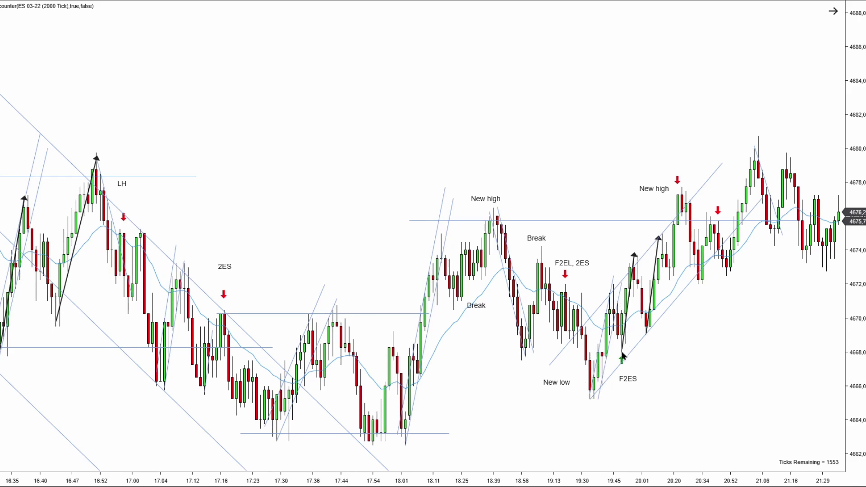
- Delete the two arrow lines along the up legs that follow the F2ES entry
click(629, 298)
scroll(484, 414, up, 5)
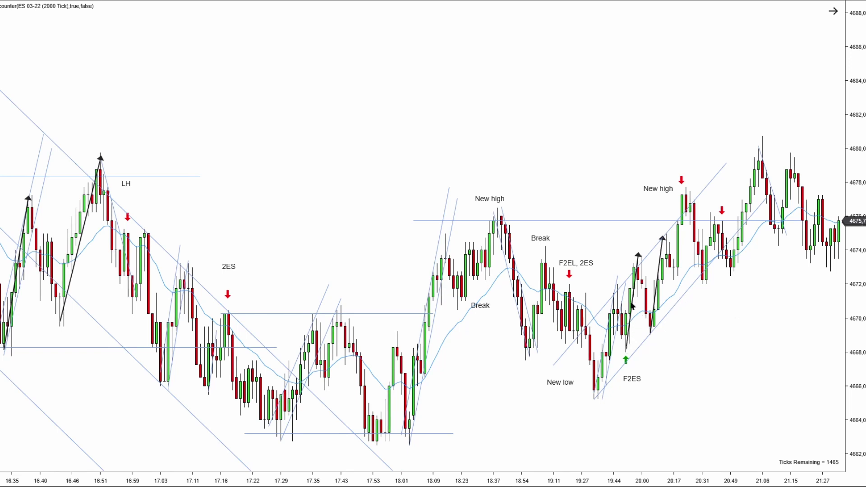
click(661, 256)
key(Delete)
click(636, 283)
key(Delete)
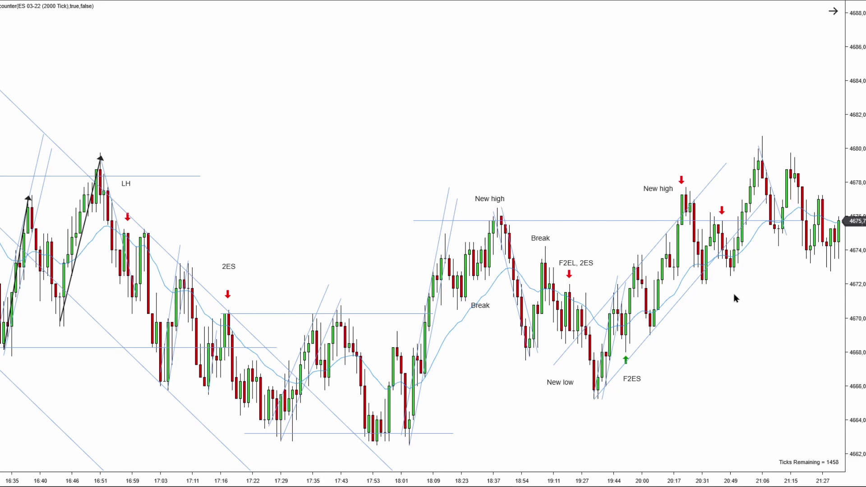
- Examine the two short entries around the 20:23 new high, using the crosshair near 20:49
scroll(748, 297, down, 3)
scroll(732, 284, up, 1)
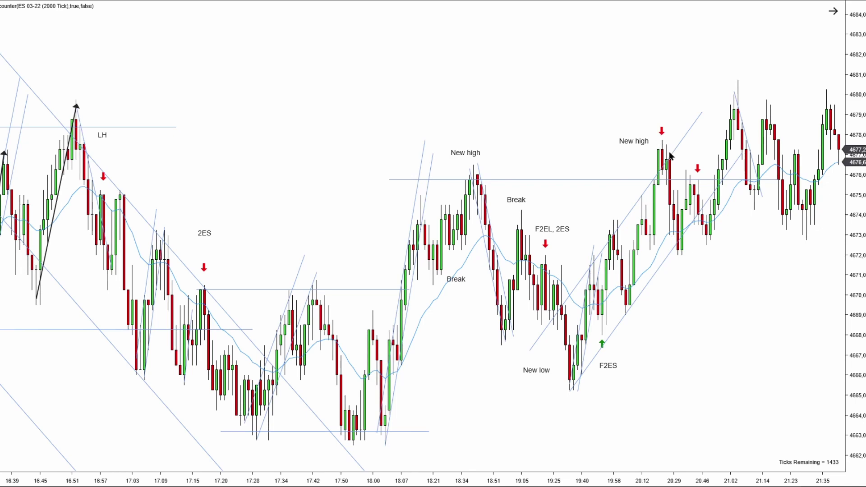
drag(730, 246, 614, 246)
drag(584, 119, 583, 120)
scroll(596, 96, up, 3)
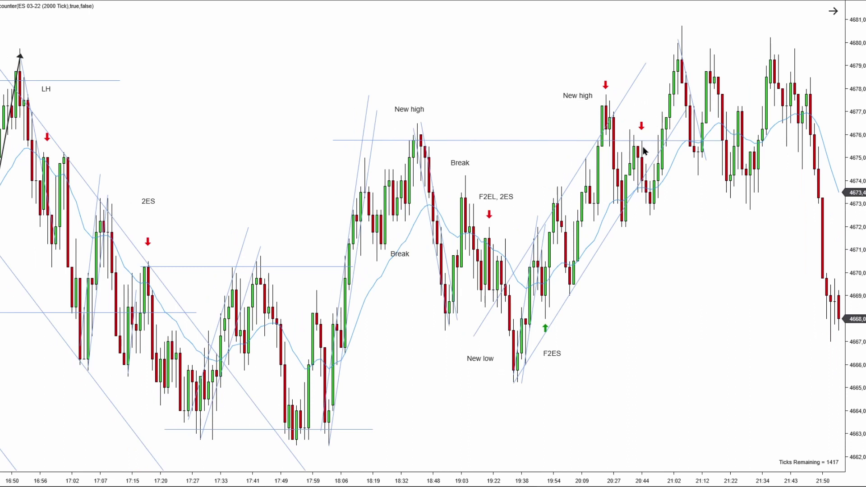
click(128, 1)
click(147, 16)
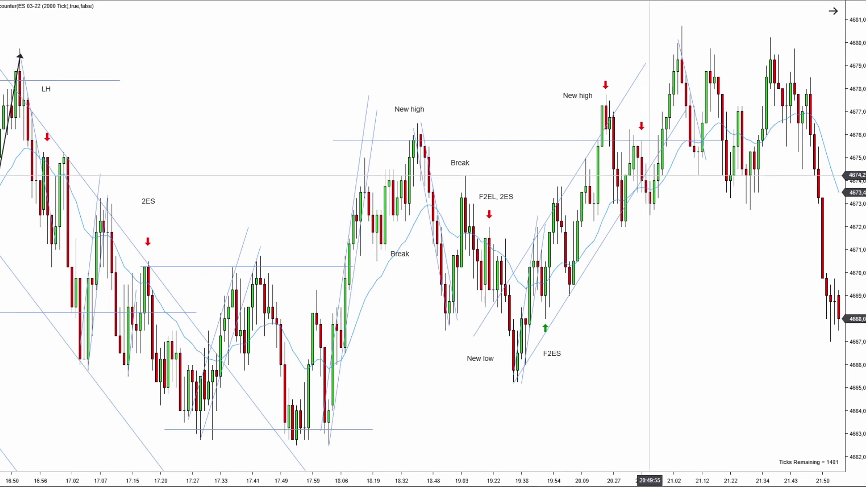
click(128, 1)
click(151, 5)
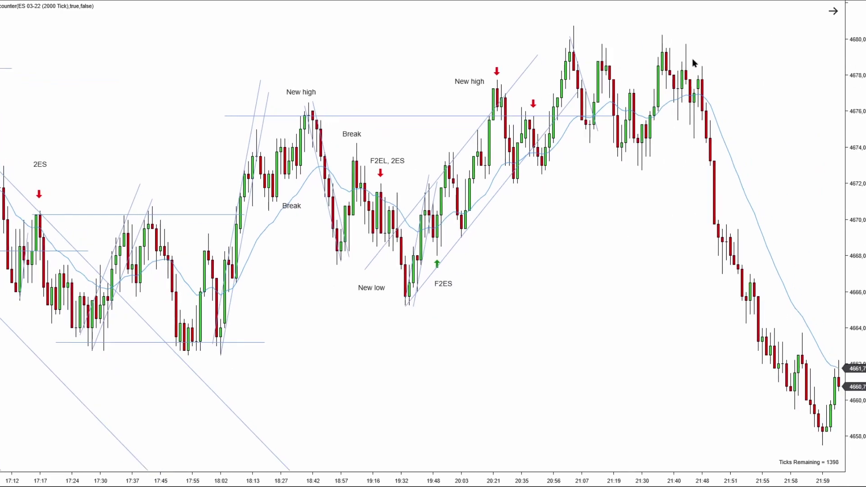
- Move both ascending channel lines off the candles and place them back along the lows and highs from 19:30 to 21:00
drag(739, 54, 752, 48)
click(543, 155)
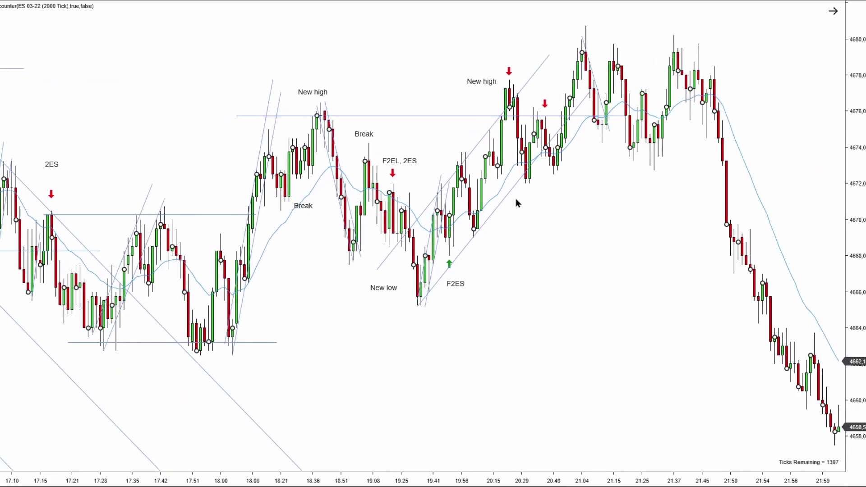
mouse_move(508, 209)
mouse_down()
mouse_move(554, 268)
mouse_move(542, 303)
mouse_up()
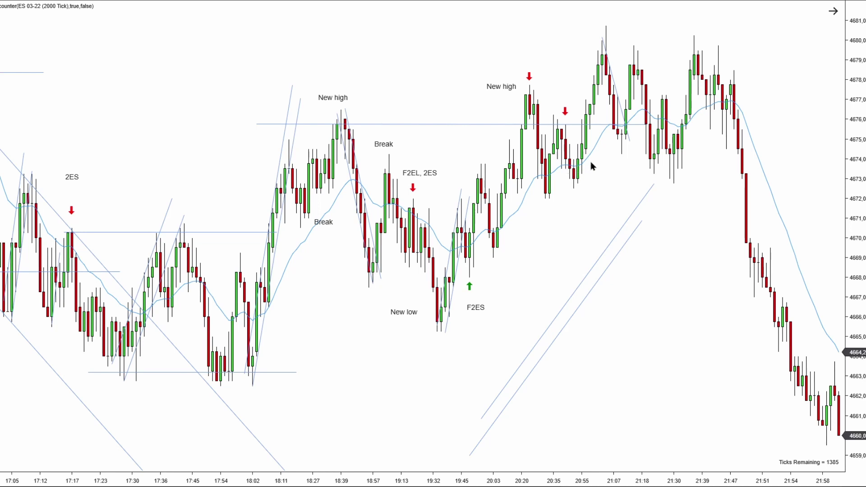
drag(611, 243, 577, 145)
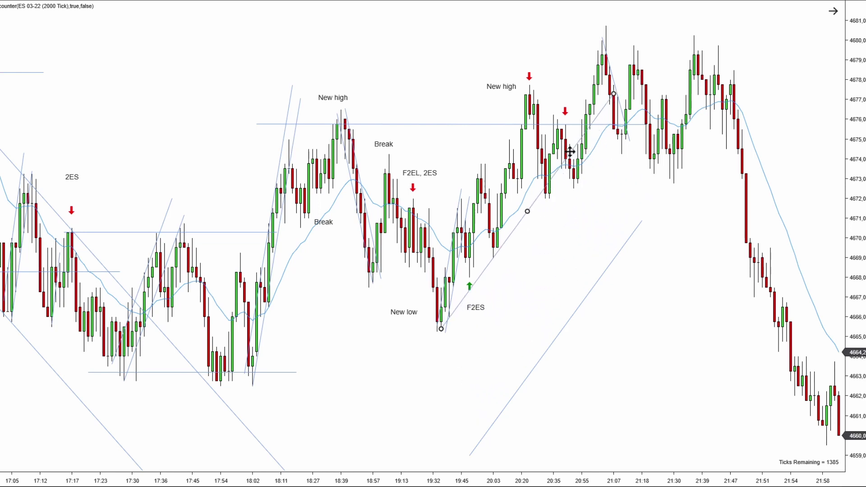
drag(611, 266, 553, 76)
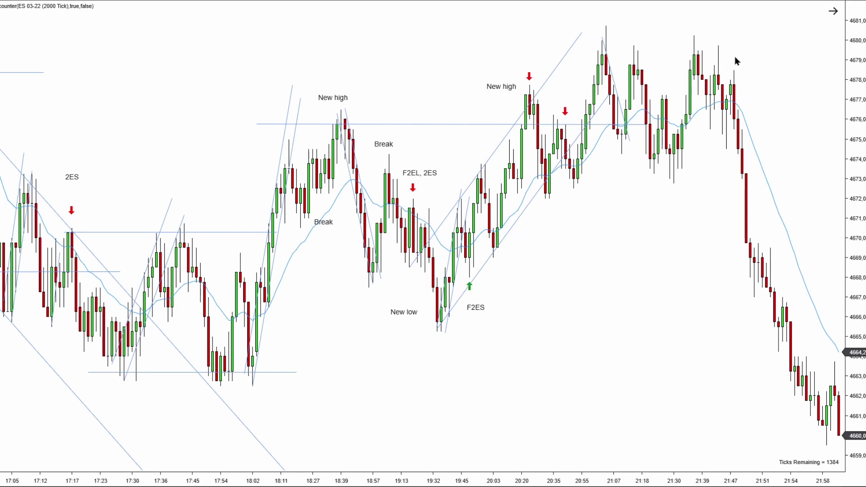
- Place a parallel copy of the descending line from the 21:04 high along the lows of that down leg
drag(728, 141, 475, 111)
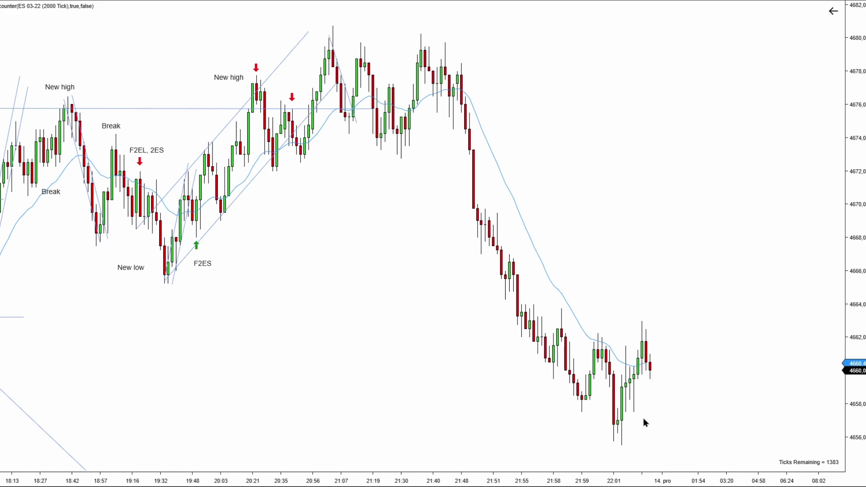
drag(408, 385, 655, 321)
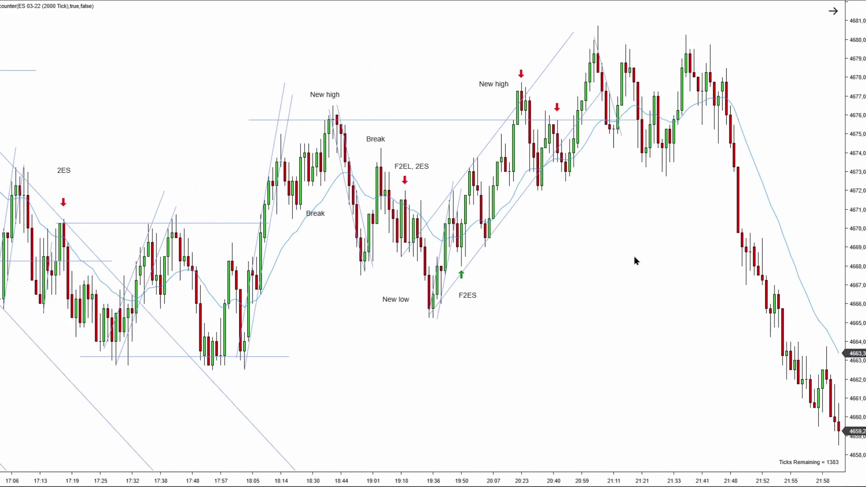
scroll(635, 260, down, 3)
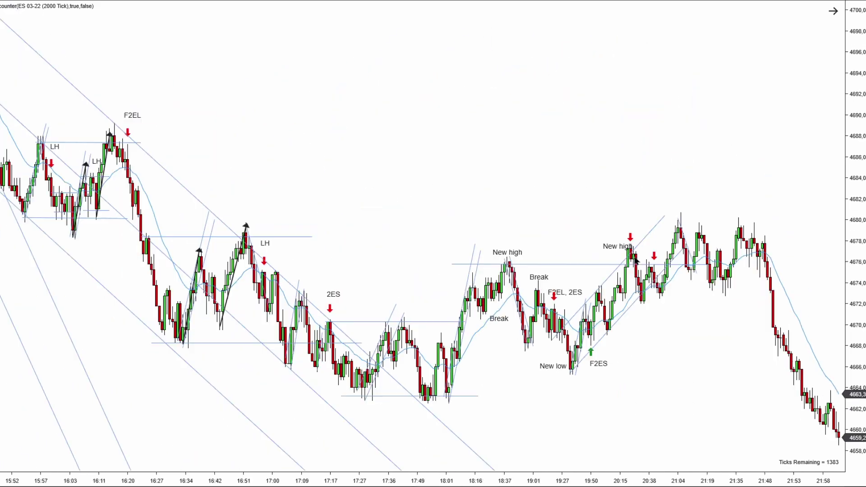
scroll(635, 260, up, 3)
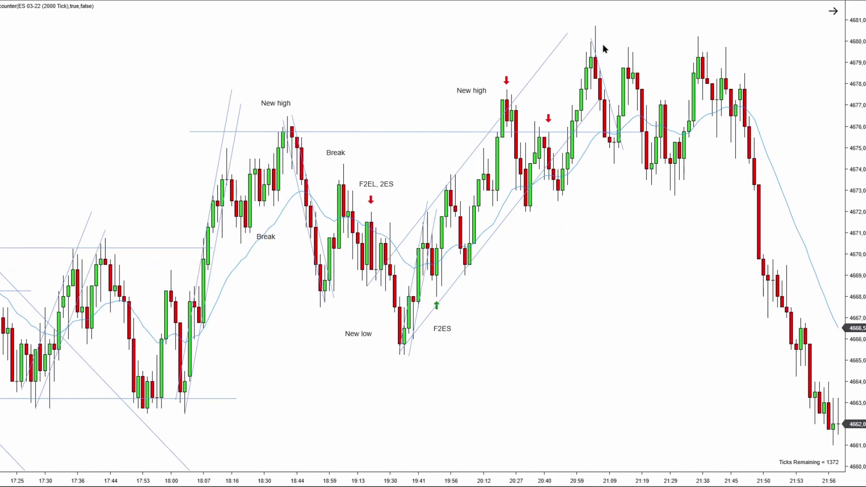
click(566, 84)
drag(573, 96, 562, 114)
click(571, 59)
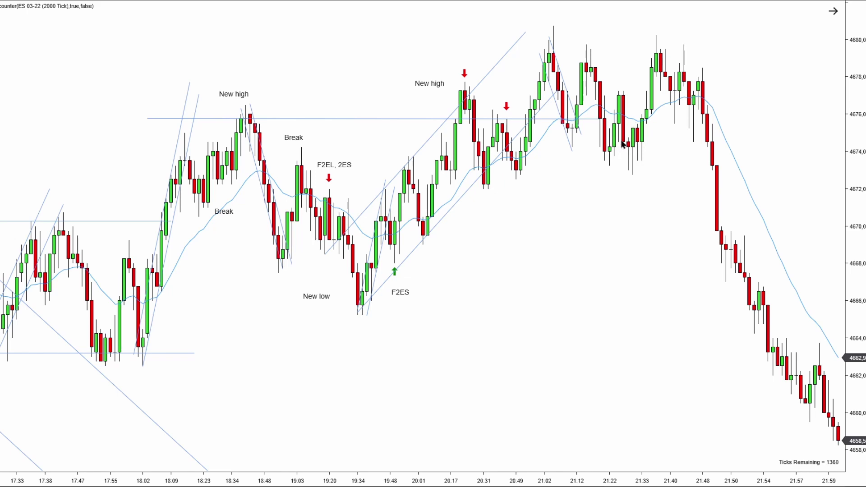
- Review the price swings after the 21:04 high and the sell-off into the close
scroll(627, 167, up, 3)
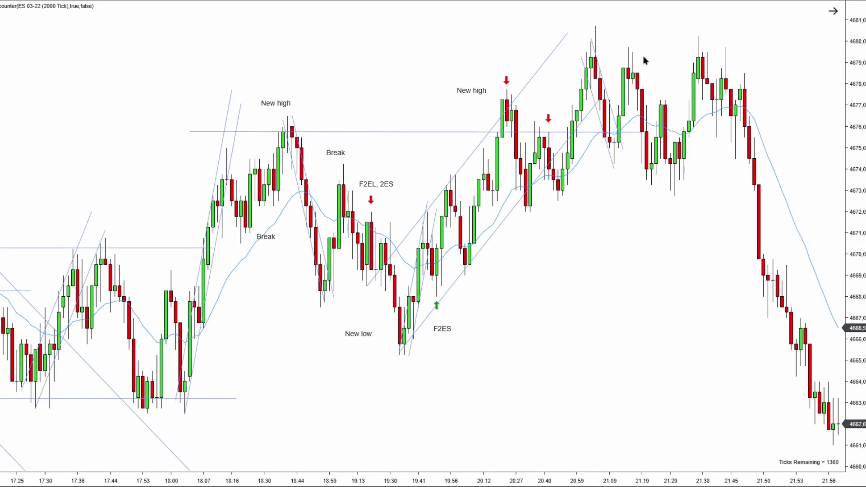
scroll(719, 166, down, 3)
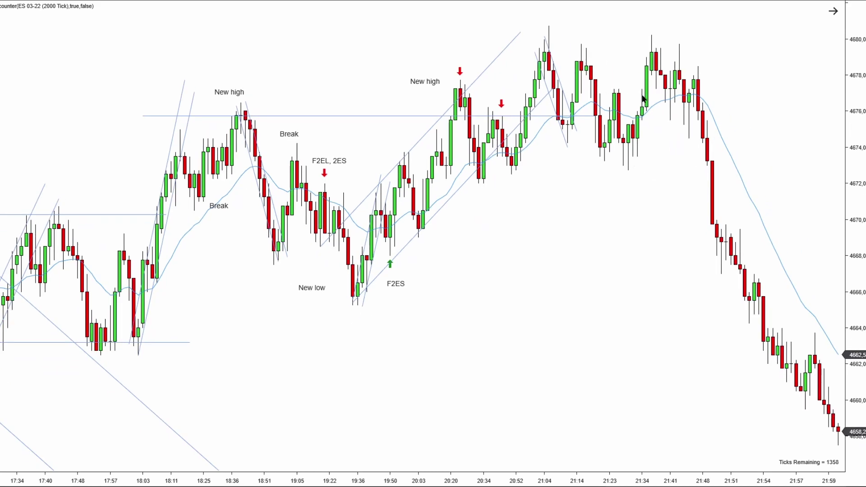
scroll(722, 61, down, 6)
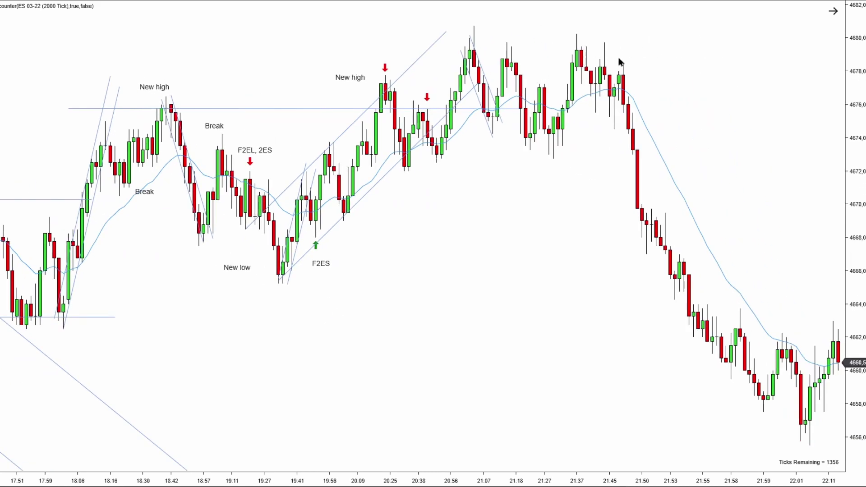
drag(751, 115, 626, 112)
scroll(625, 112, down, 2)
scroll(626, 116, down, 4)
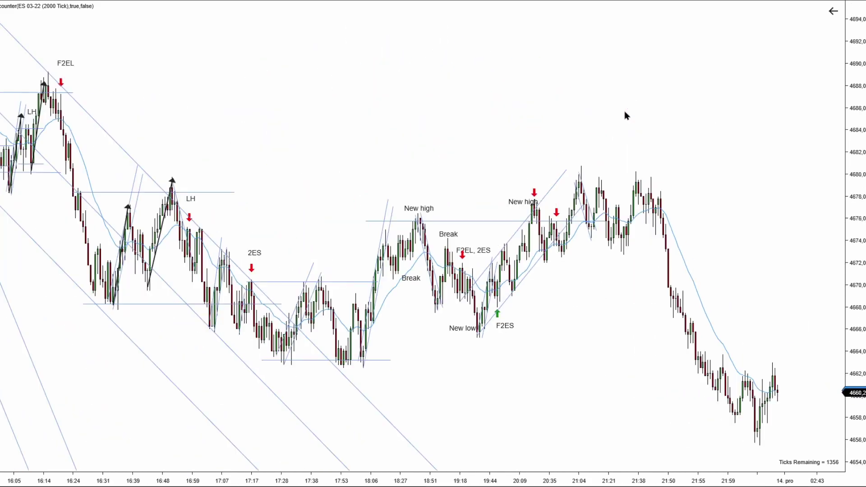
- Delete the uppermost descending channel line that runs along the highs near 16:13 and 16:51
scroll(462, 130, up, 5)
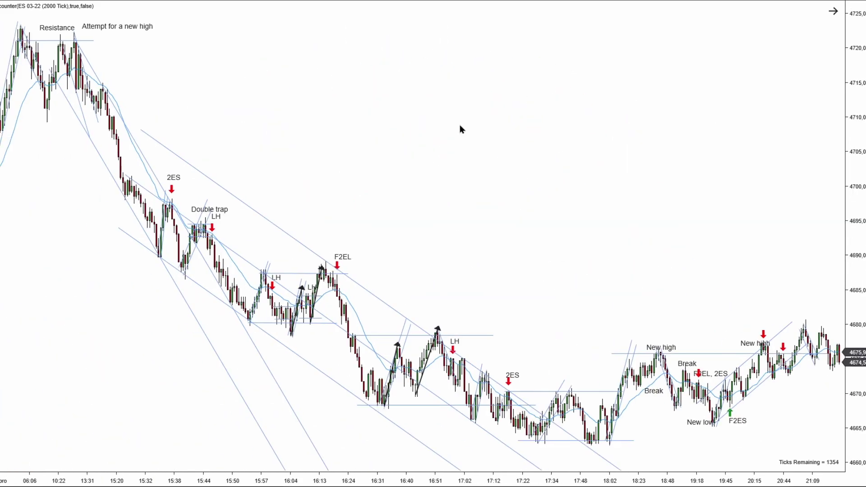
scroll(296, 154, down, 2)
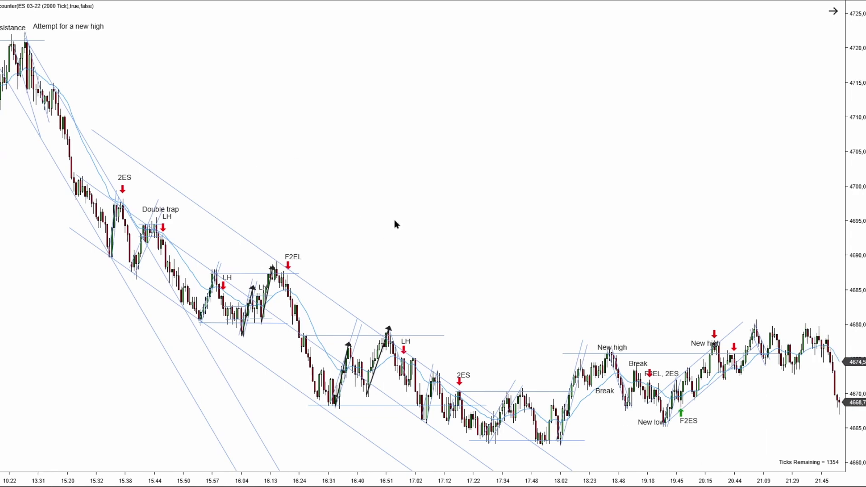
scroll(388, 223, up, 1)
scroll(476, 273, down, 5)
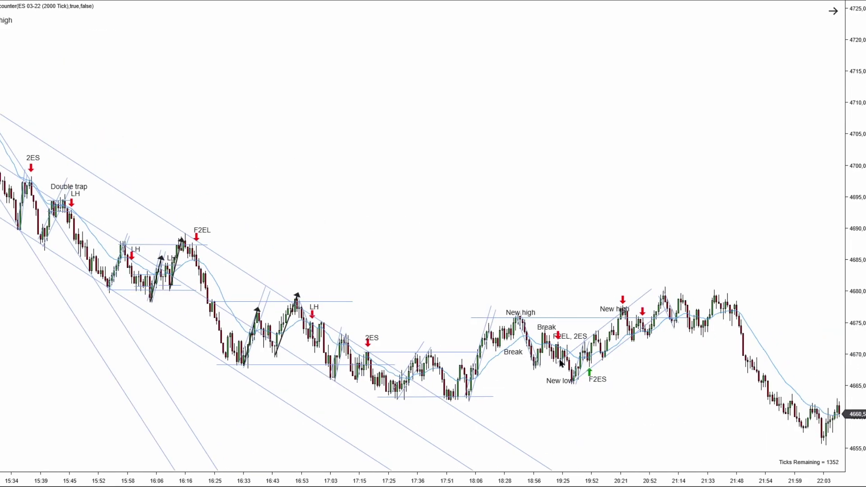
scroll(559, 219, up, 5)
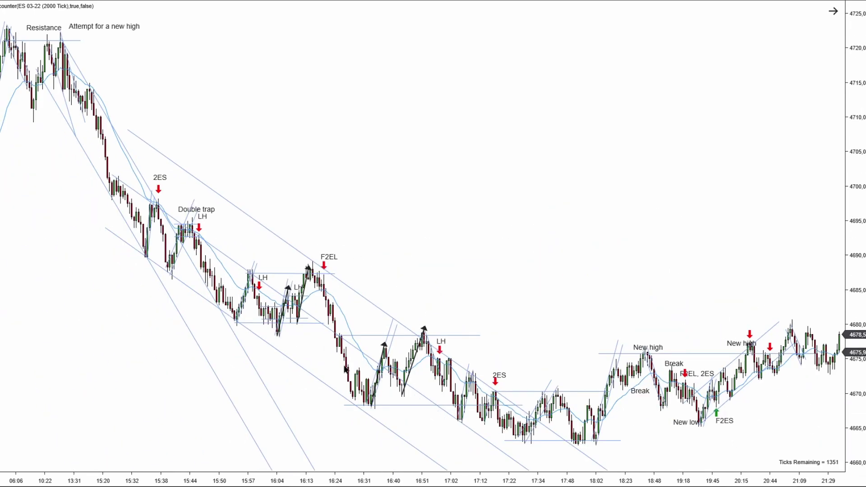
click(392, 318)
key(Delete)
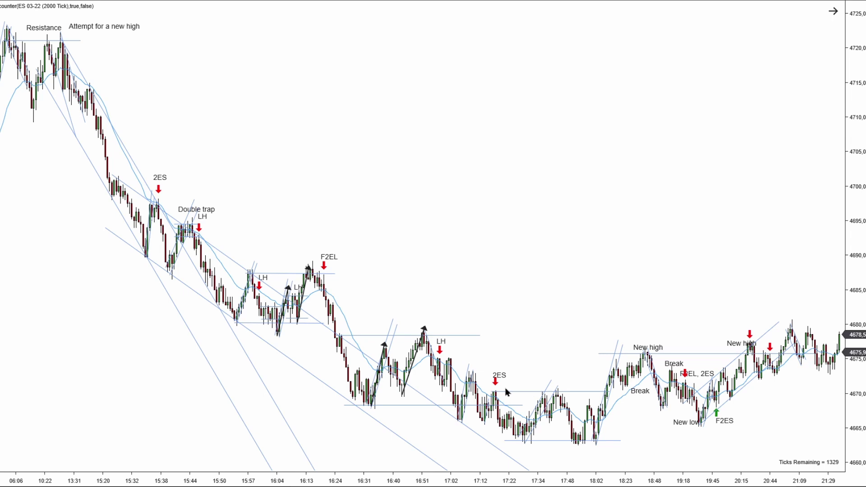
- Try a parallel copy of the remaining descending channel line along the highs near 16:13 and 16:51, and remove it again
click(329, 331)
key(ctrl+c)
key(ctrl+v)
drag(329, 332, 374, 301)
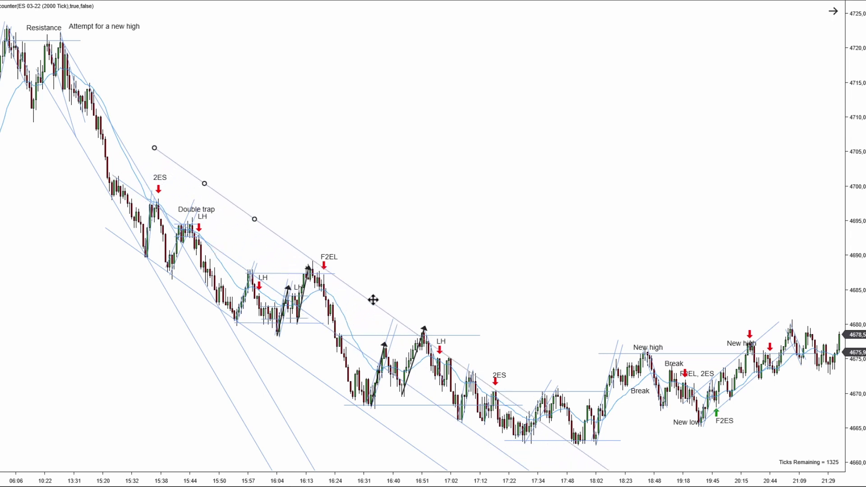
key(Delete)
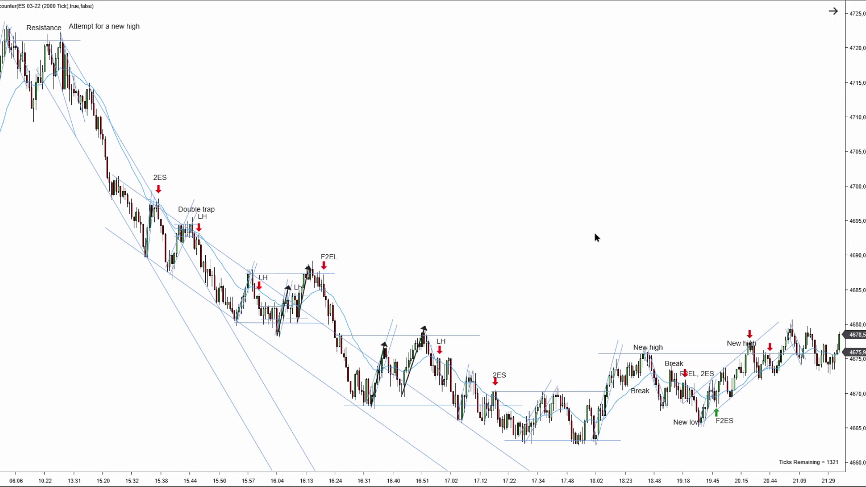
scroll(586, 237, down, 5)
drag(479, 239, 464, 182)
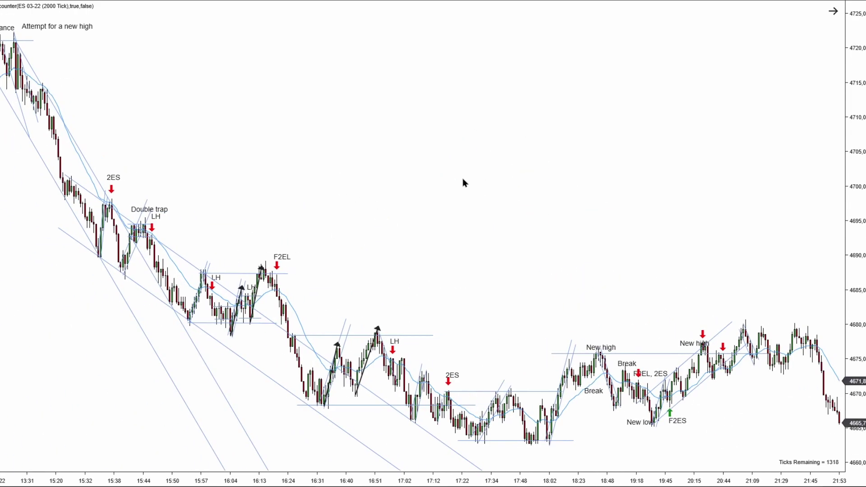